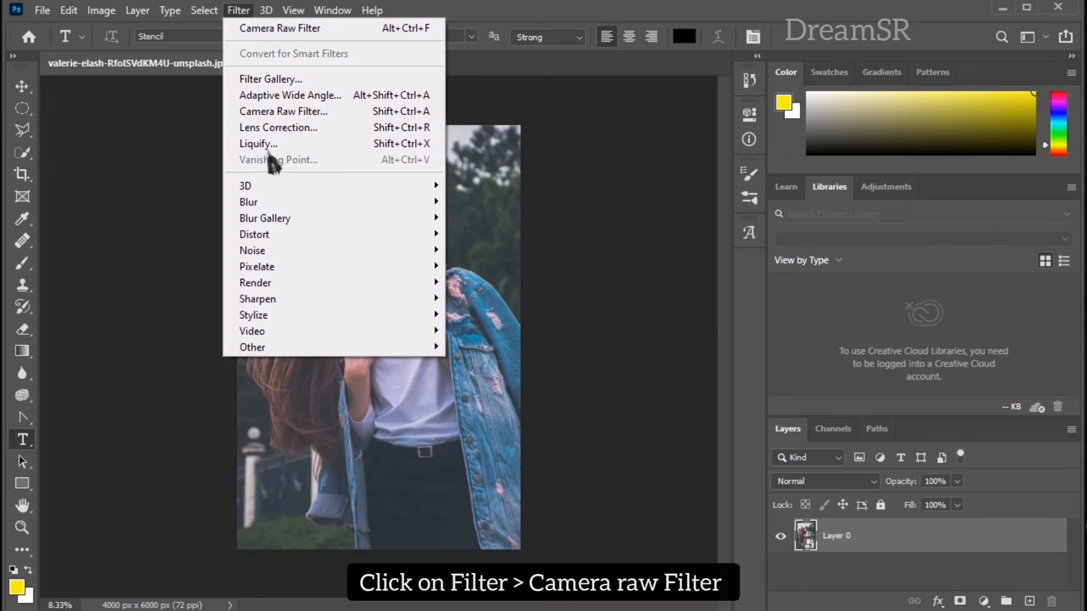
Open the Camera Raw filter on the portrait layer and set Temperature to -5 and Tint to +20.
left_click(350, 112)
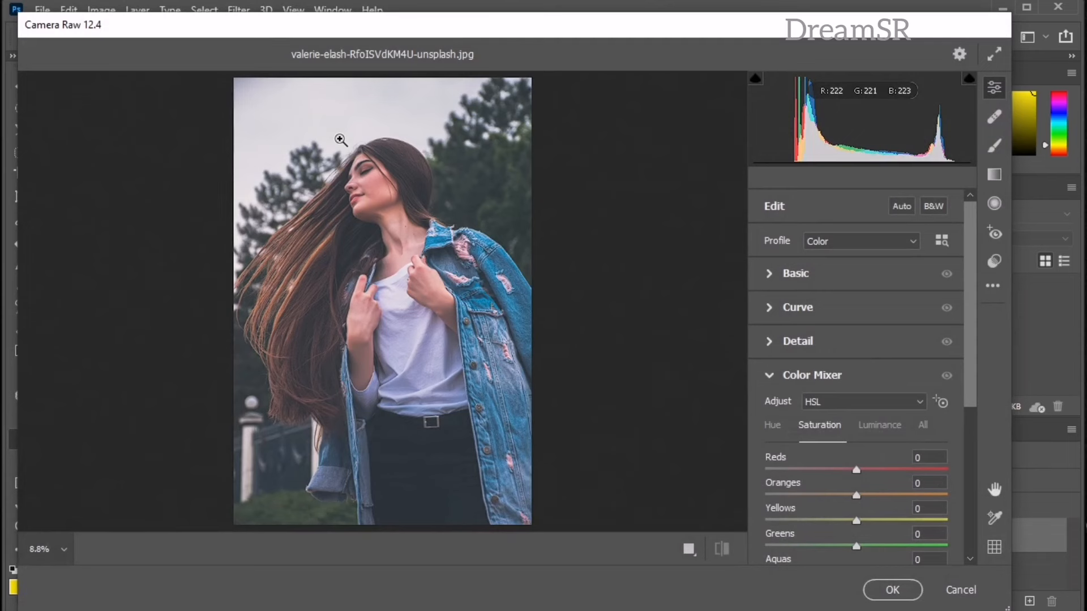
left_click(771, 273)
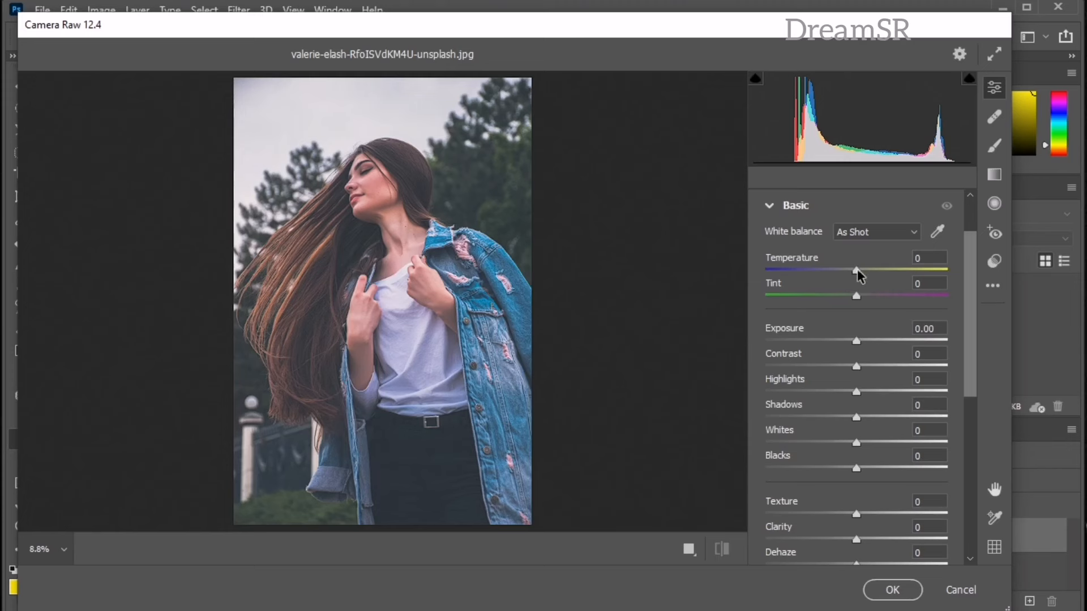
left_click_drag(857, 269, 873, 298)
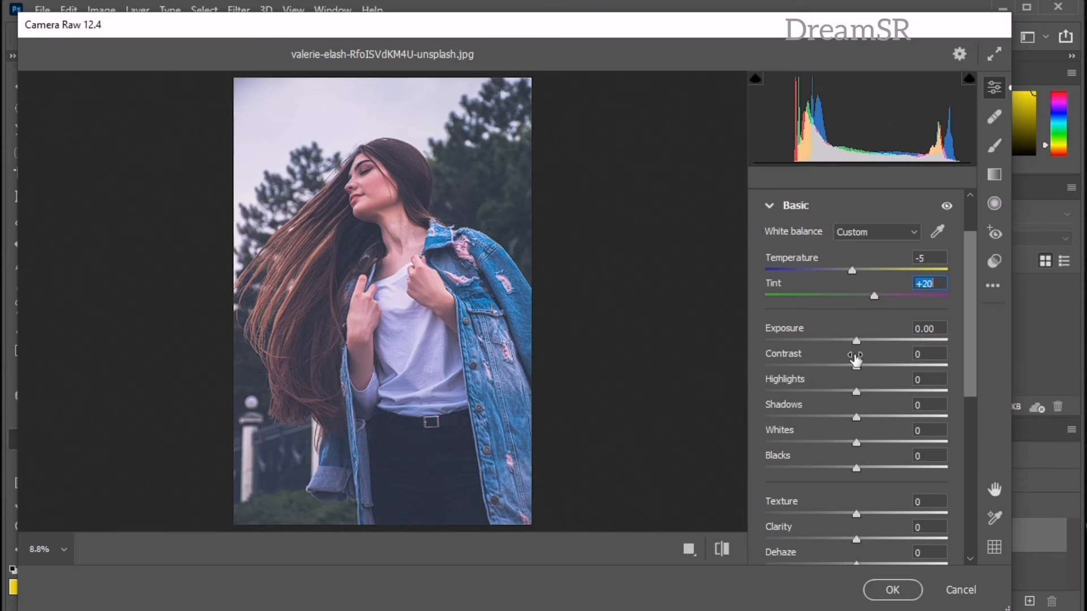
Adjust the portrait's basic tones with Contrast at +32, Shadows at -52 and Blacks at -42.
left_click_drag(859, 364, 888, 365)
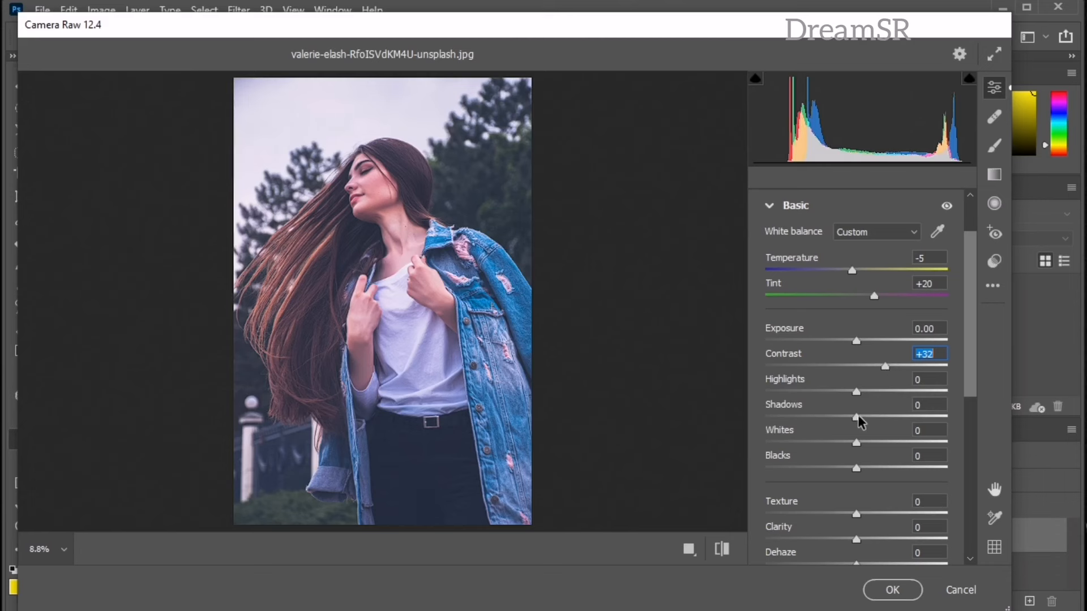
left_click_drag(856, 418, 812, 419)
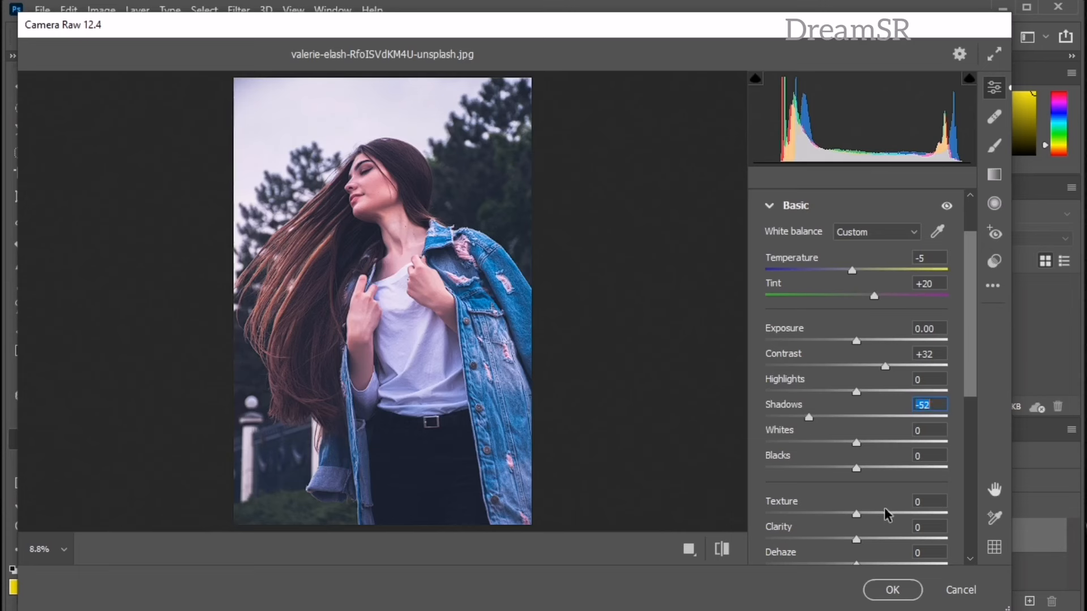
left_click_drag(854, 473, 820, 474)
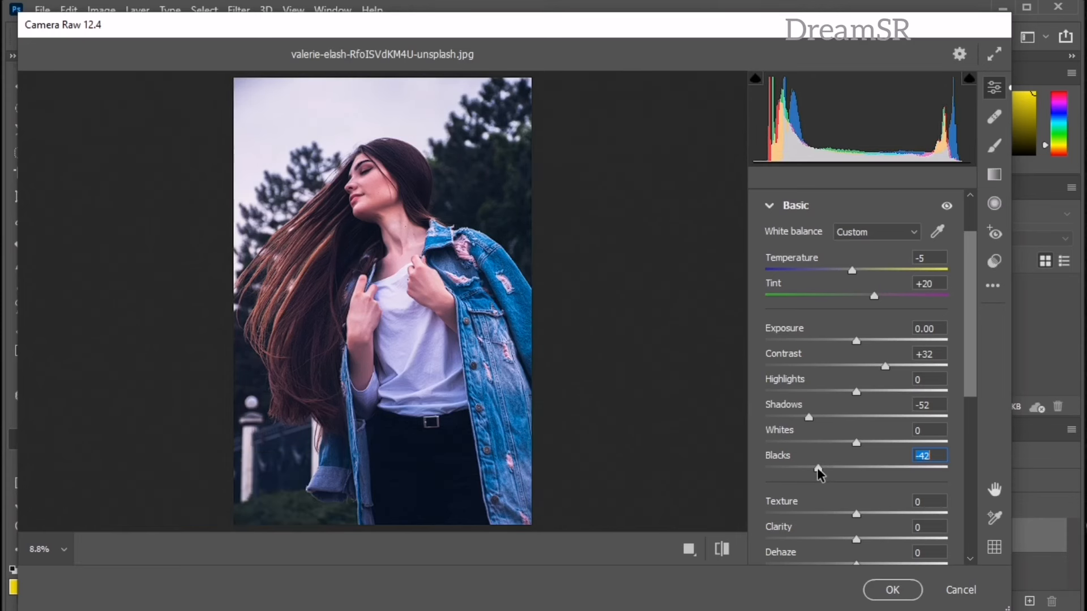
Set Clarity to +21 and Vibrance to +21 in the basic adjustments.
scroll(819, 474, "down", 1)
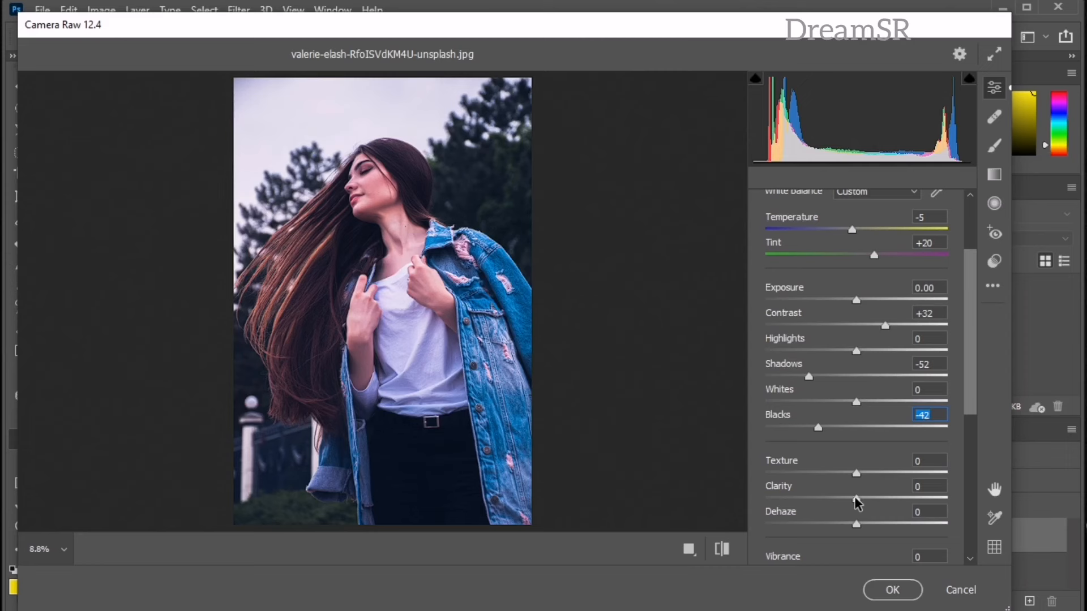
left_click_drag(855, 498, 875, 498)
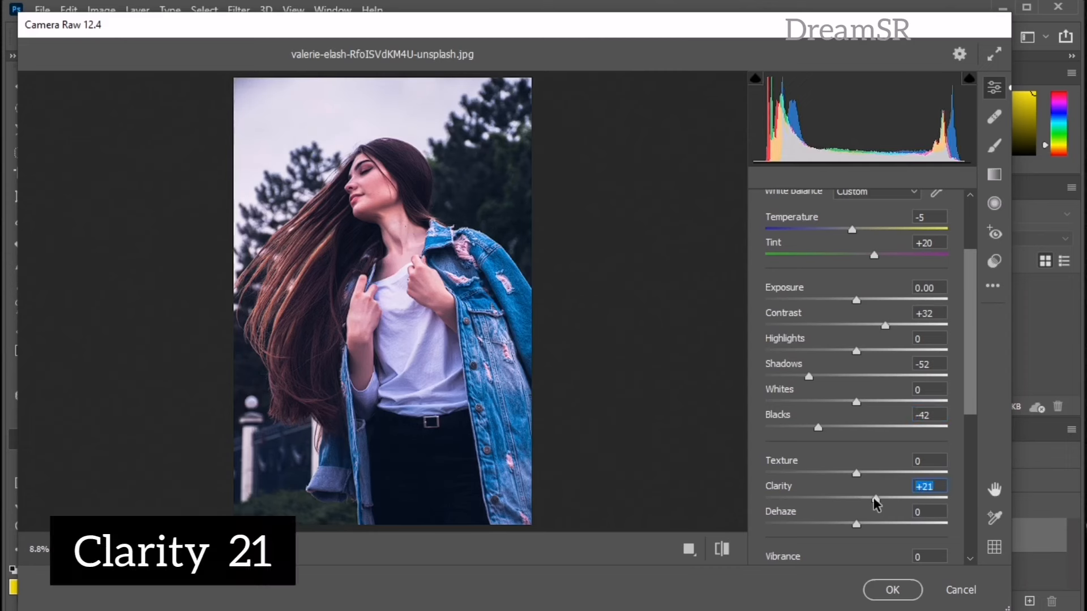
scroll(876, 502, "down", 2)
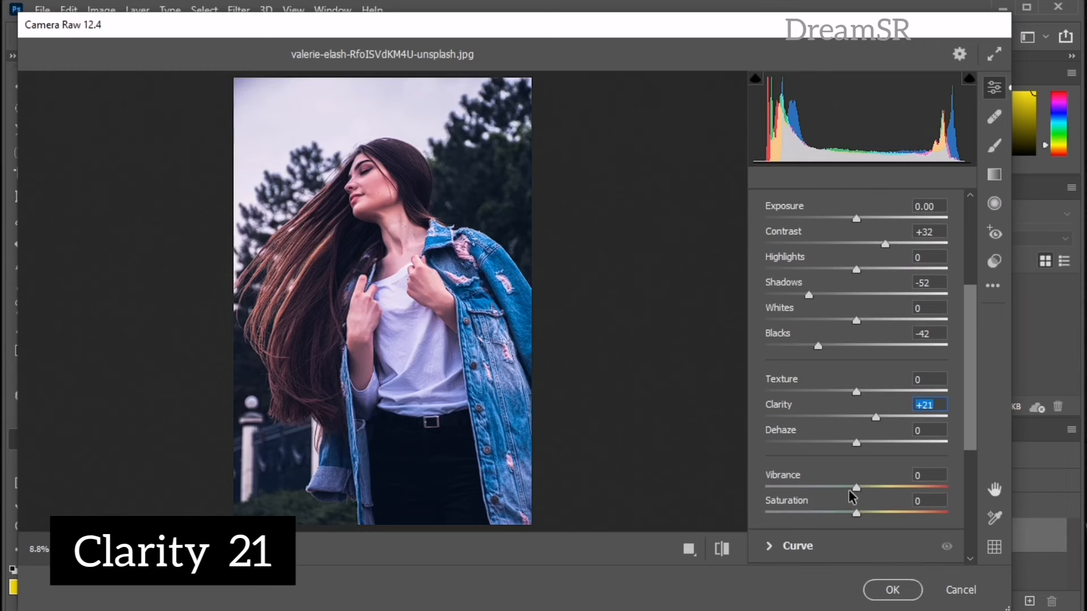
left_click_drag(855, 488, 874, 487)
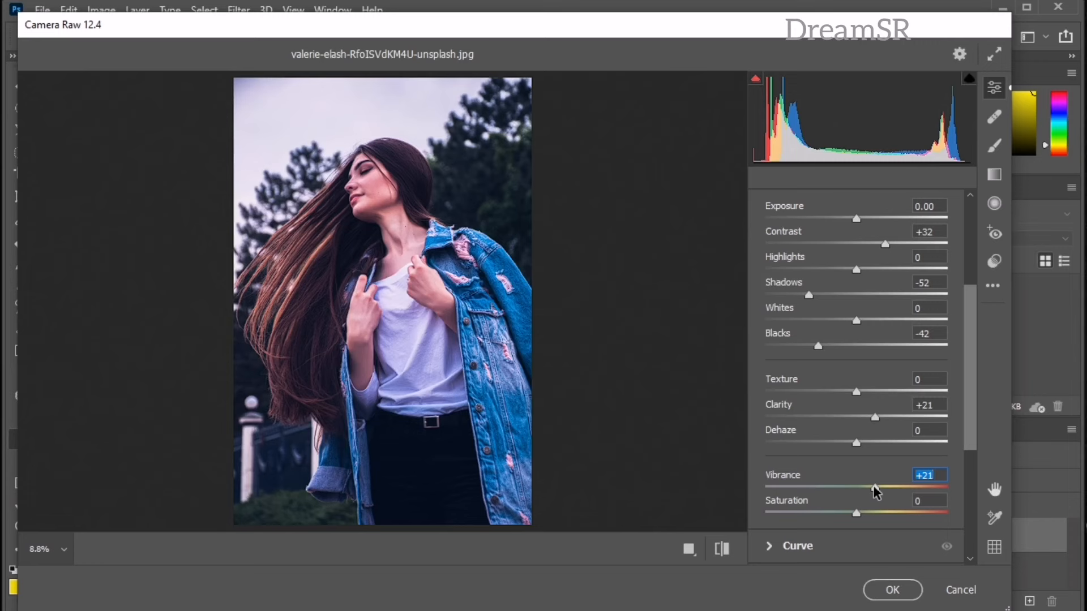
Lower the Lights of the parametric tone curve to -14.
scroll(877, 493, "down", 2)
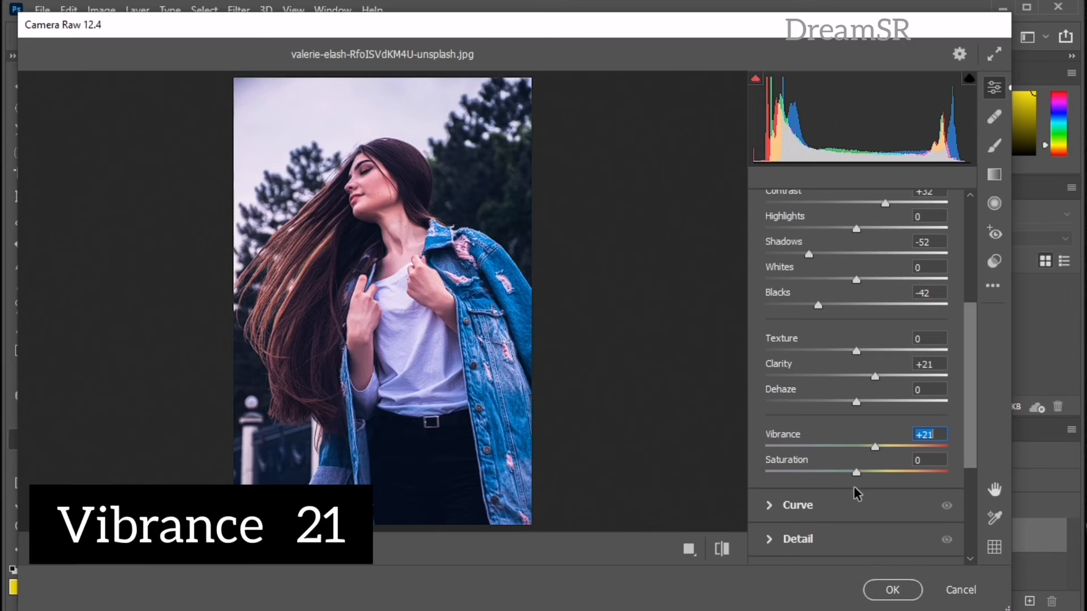
left_click(767, 505)
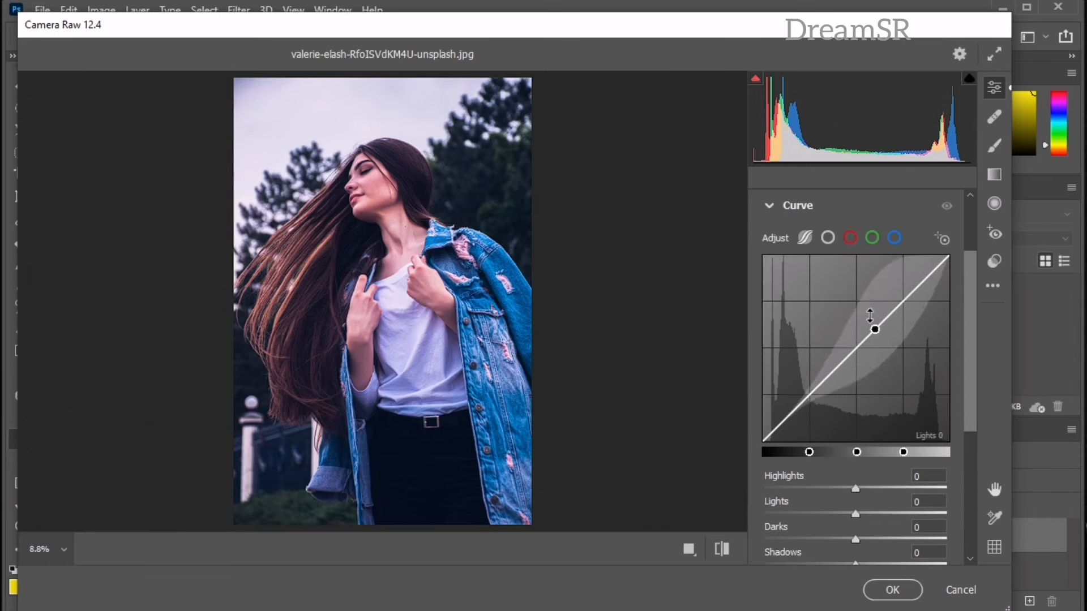
left_click_drag(896, 305, 898, 312)
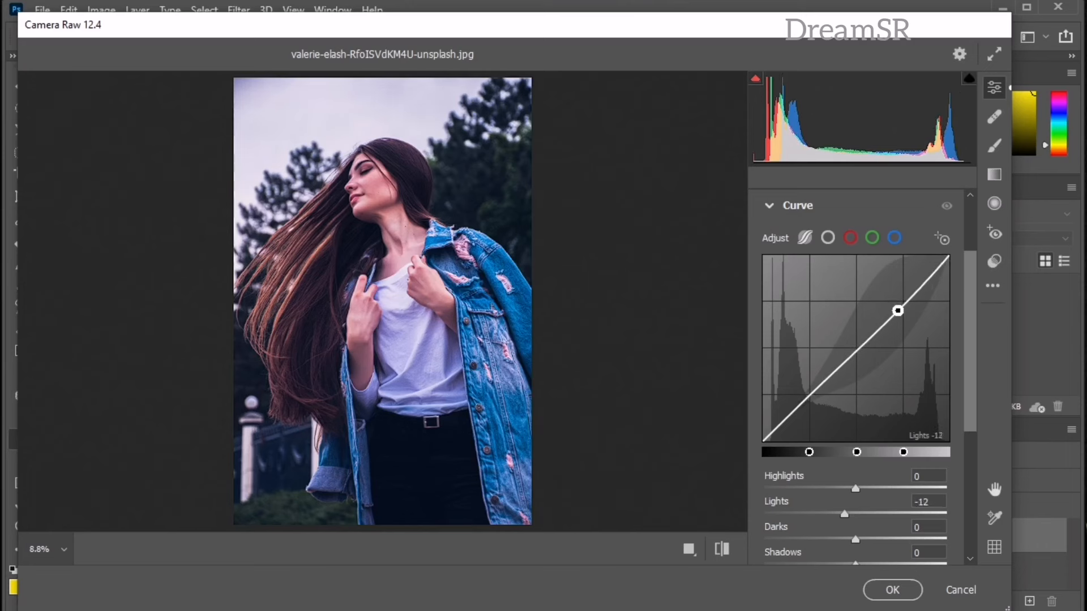
Set the Sharpening amount in the Detail adjustments to 32.
scroll(924, 413, "down", 5)
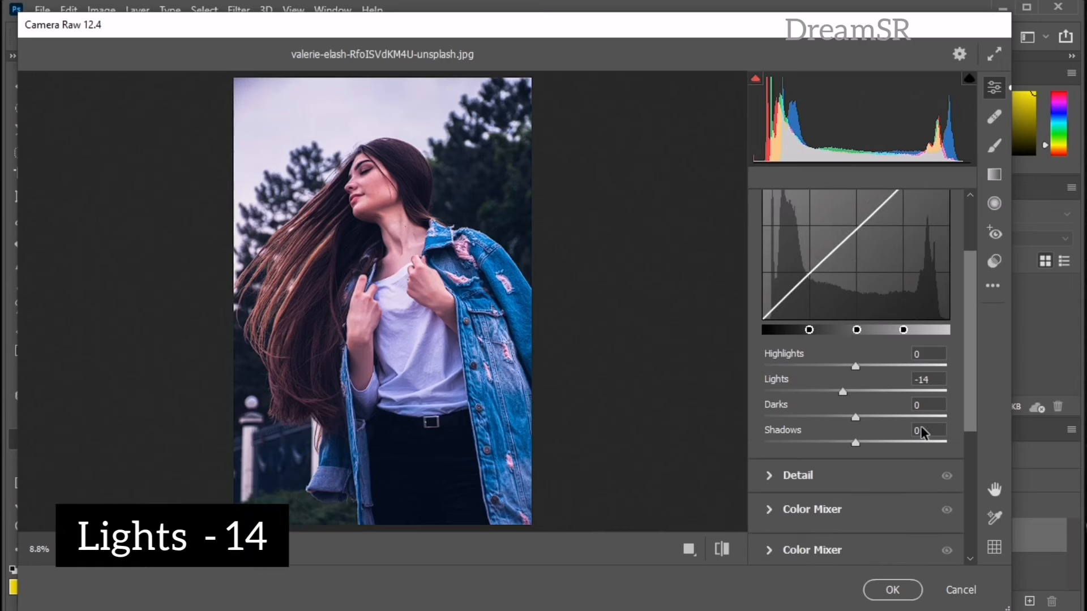
left_click(768, 395)
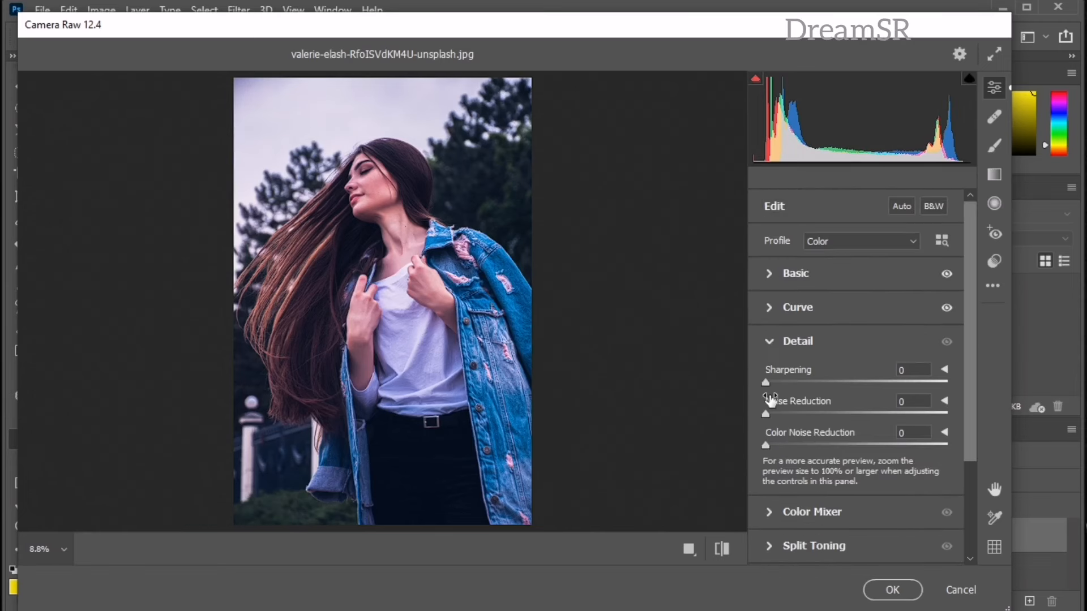
left_click_drag(768, 382, 804, 378)
Shift the Color Mixer hues, with Reds at +50 and Yellows at -100.
scroll(809, 413, "down", 3)
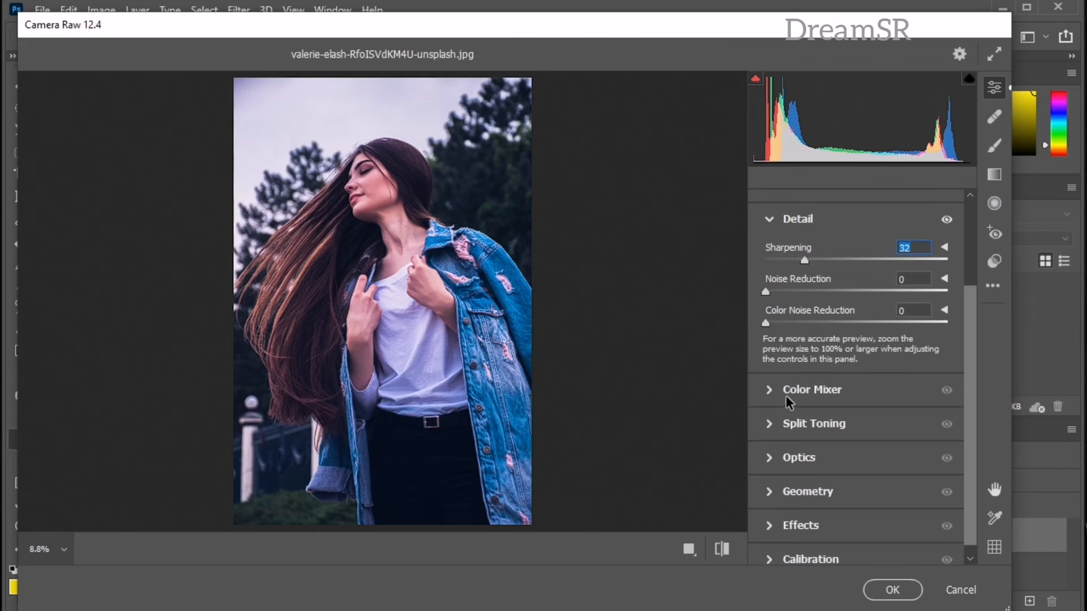
left_click(760, 390)
left_click(773, 293)
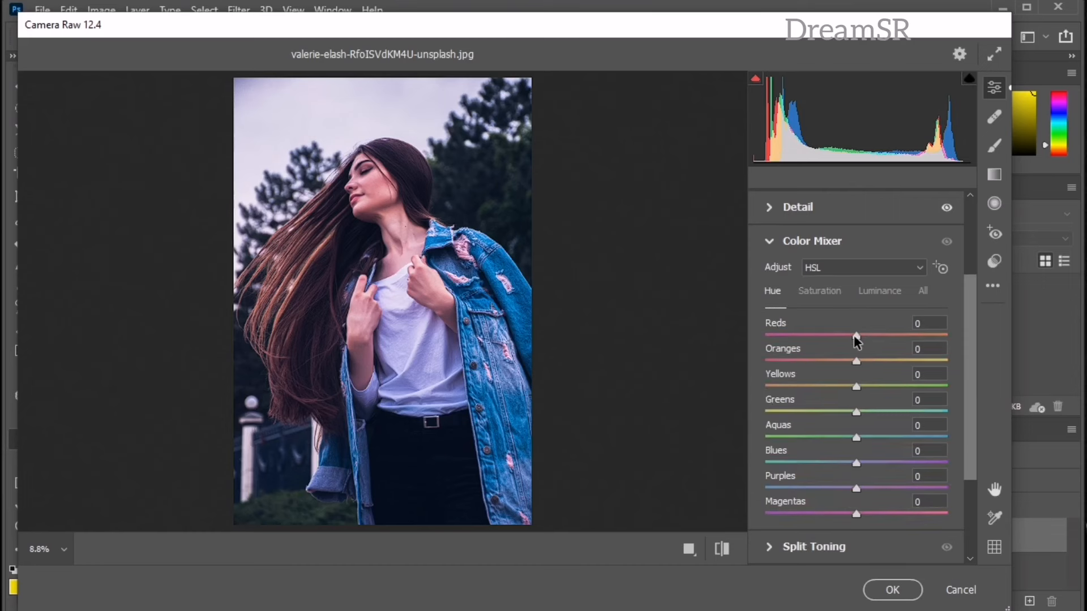
left_click_drag(854, 335, 893, 336)
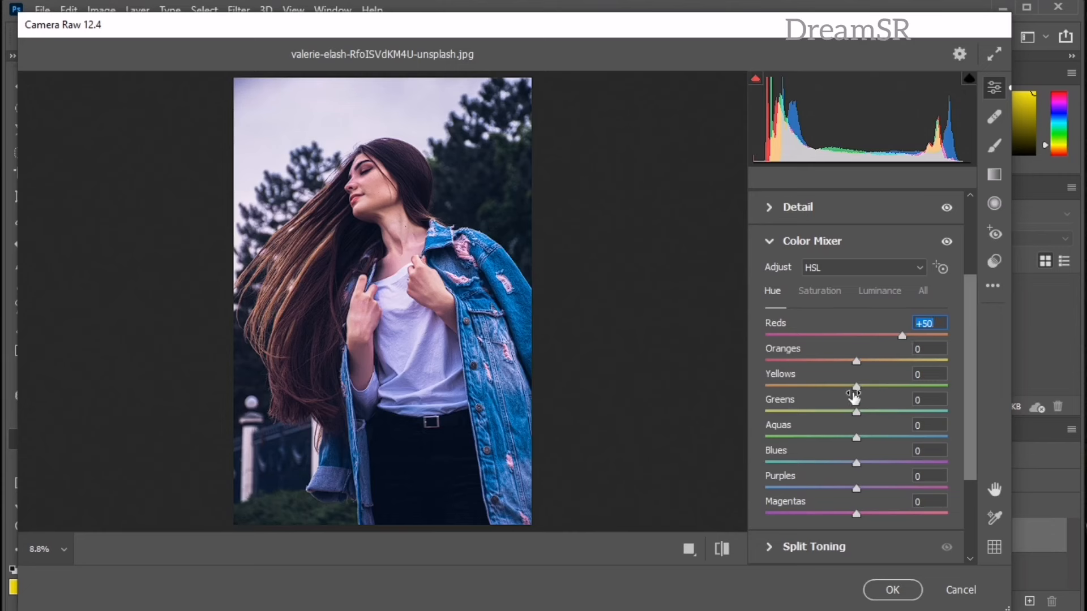
left_click_drag(856, 388, 701, 390)
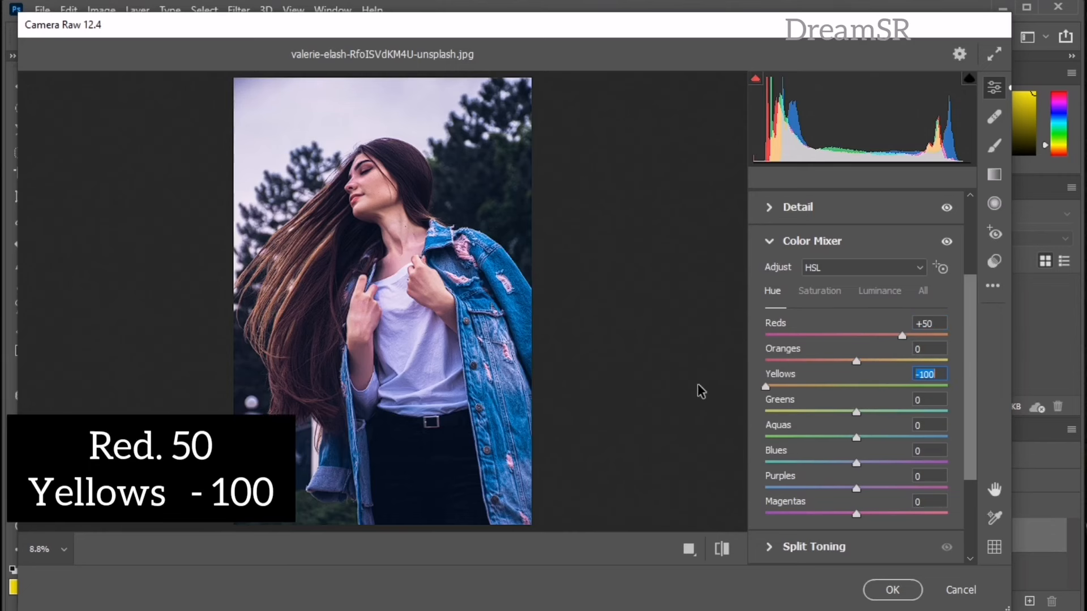
Set Color Mixer saturation to -25 for Oranges, -100 for Yellows, Greens, Aquas, Blues and Purples, and -31 for Magentas, and apply the filter.
left_click(830, 294)
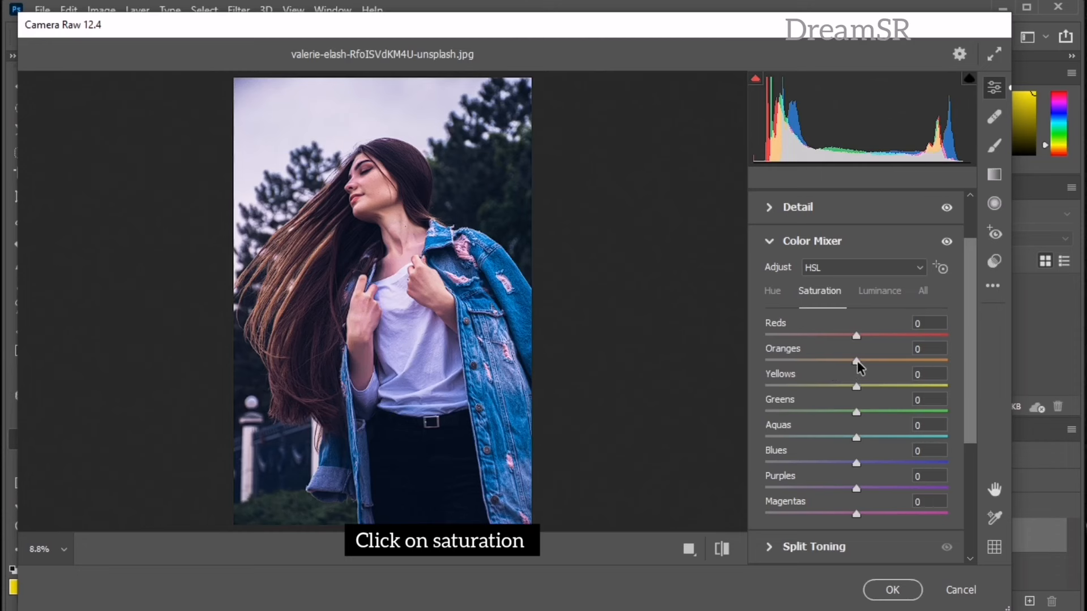
left_click_drag(857, 361, 837, 361)
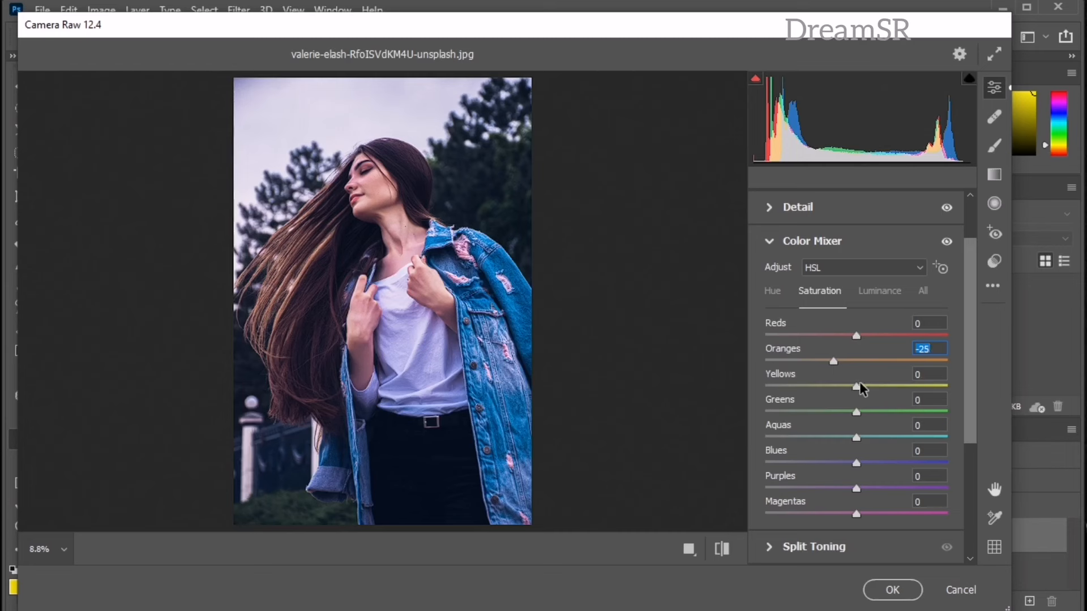
left_click_drag(854, 387, 731, 391)
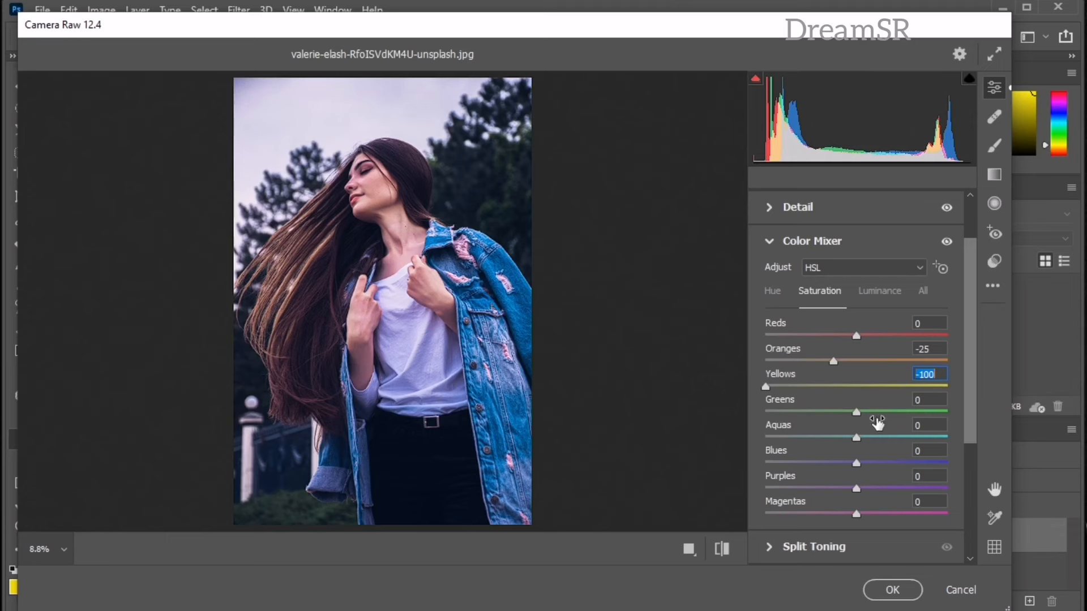
left_click_drag(856, 411, 732, 408)
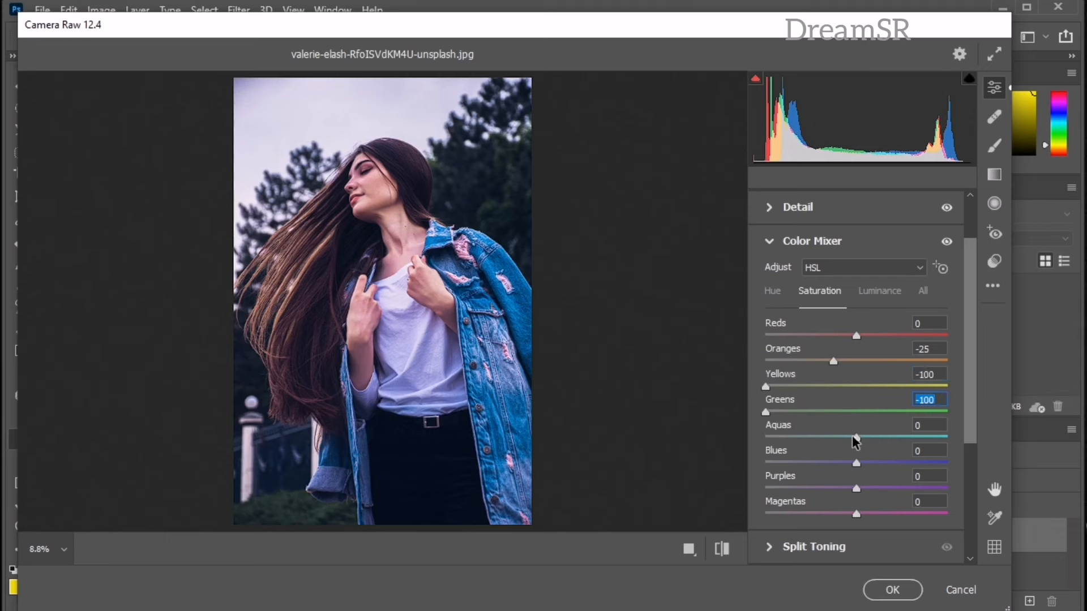
left_click_drag(852, 437, 659, 439)
left_click_drag(856, 462, 735, 468)
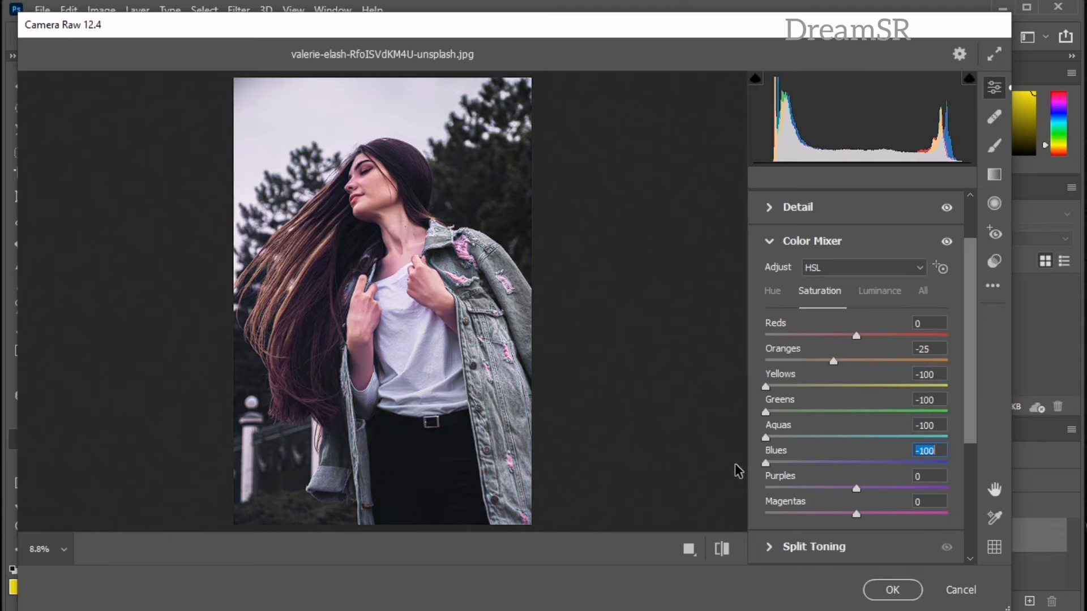
left_click(856, 487)
left_click_drag(857, 486, 755, 484)
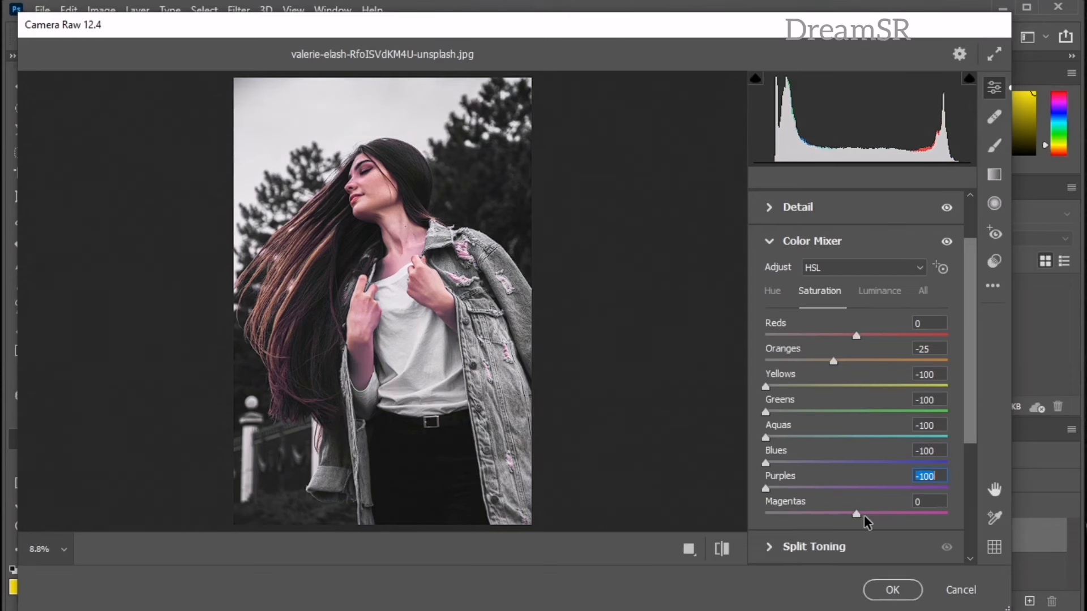
left_click_drag(854, 514, 827, 507)
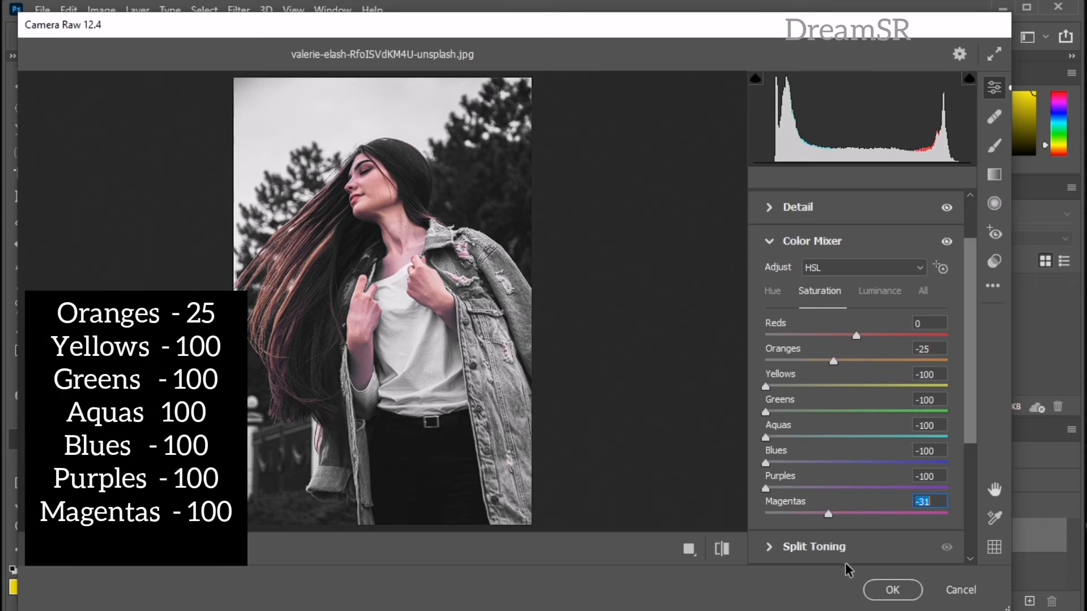
left_click(892, 590)
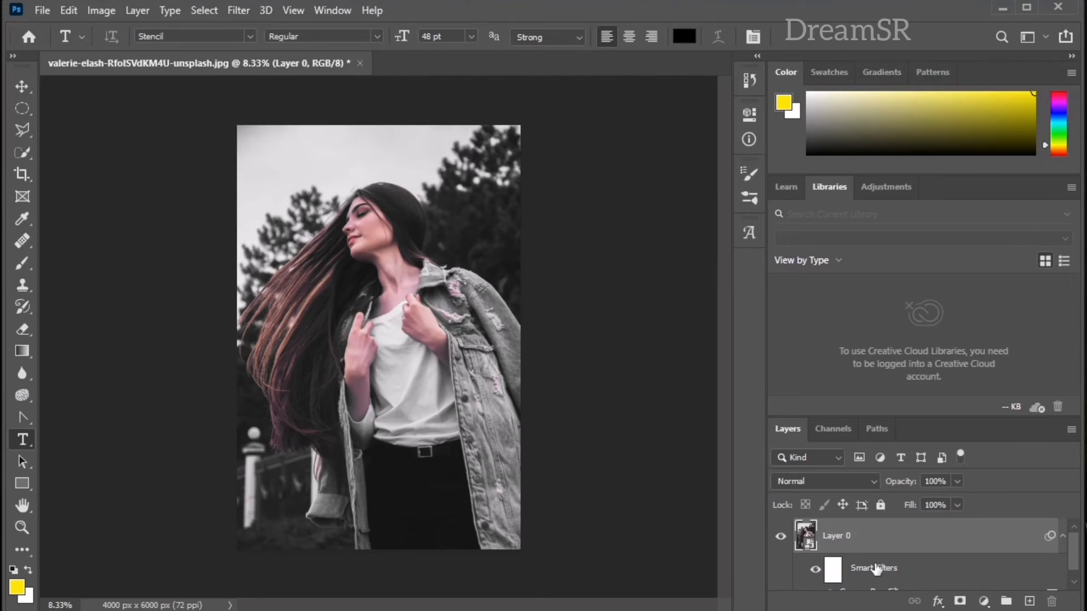
Reopen the layer's Camera Raw filter, save its settings as a user preset named "Black Moddy", and close the filter with its settings kept.
scroll(897, 552, "down", 1)
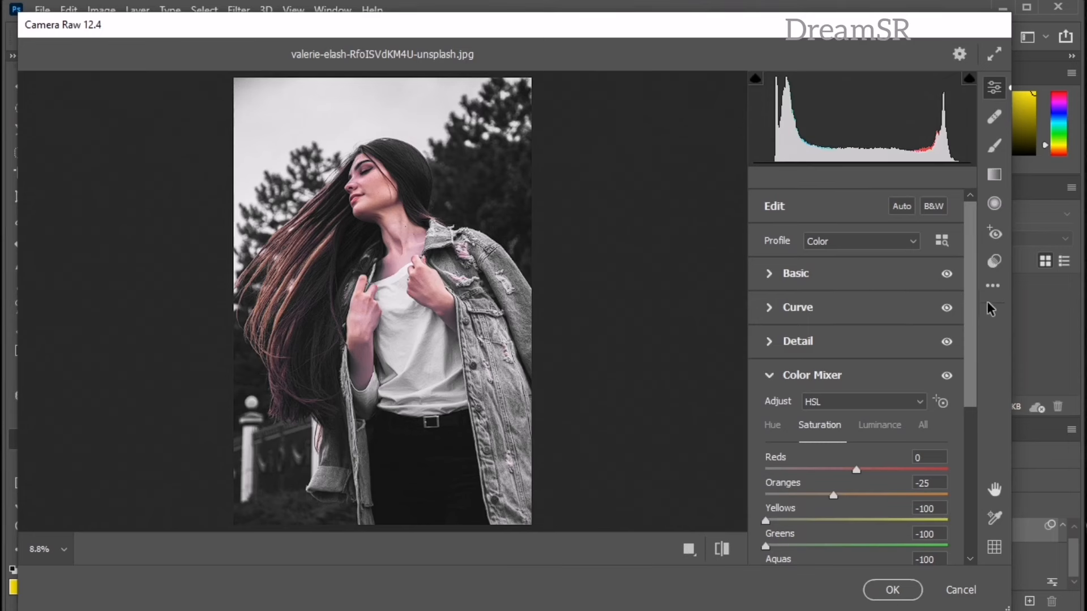
left_click(990, 263)
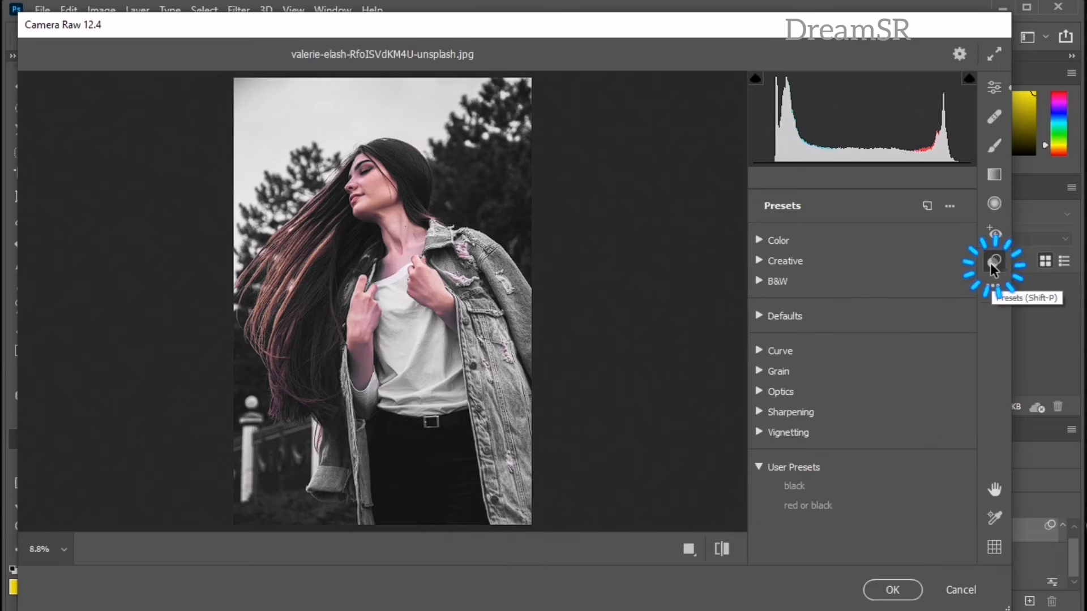
left_click(921, 207)
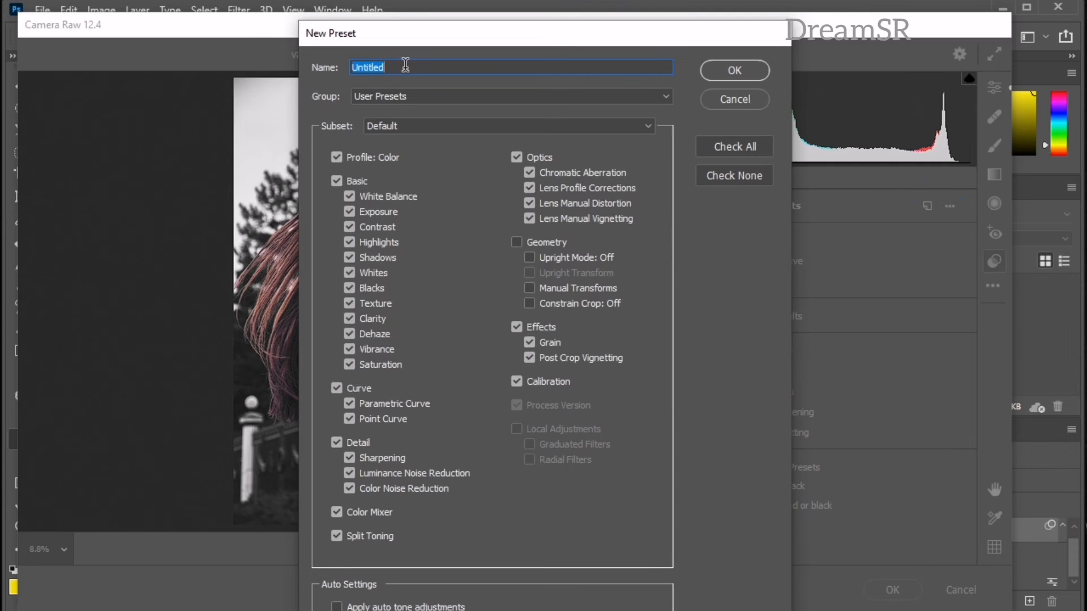
type("Black Moddy")
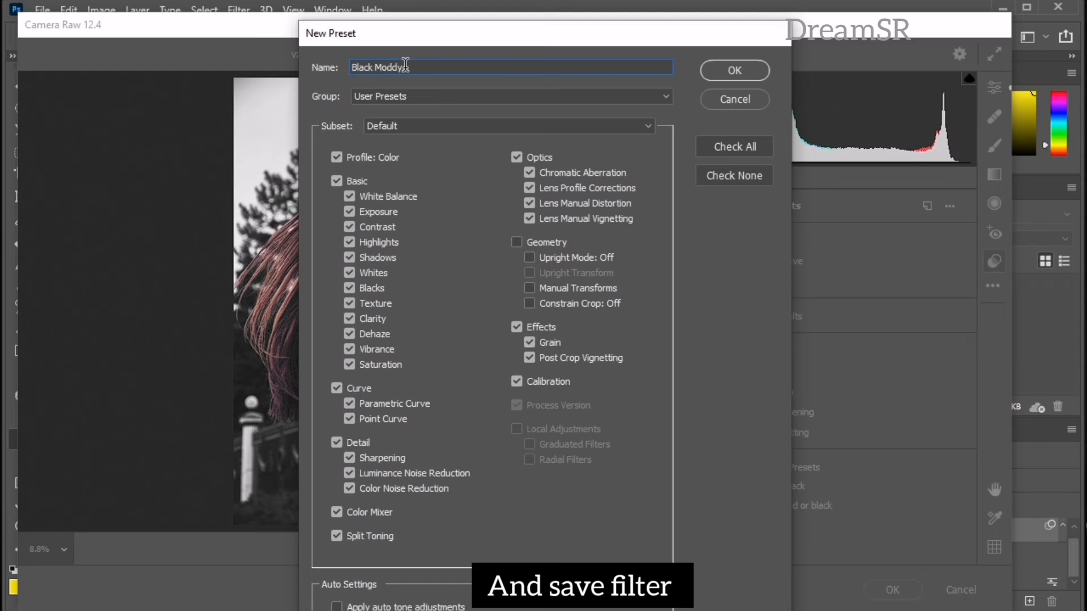
left_click(719, 66)
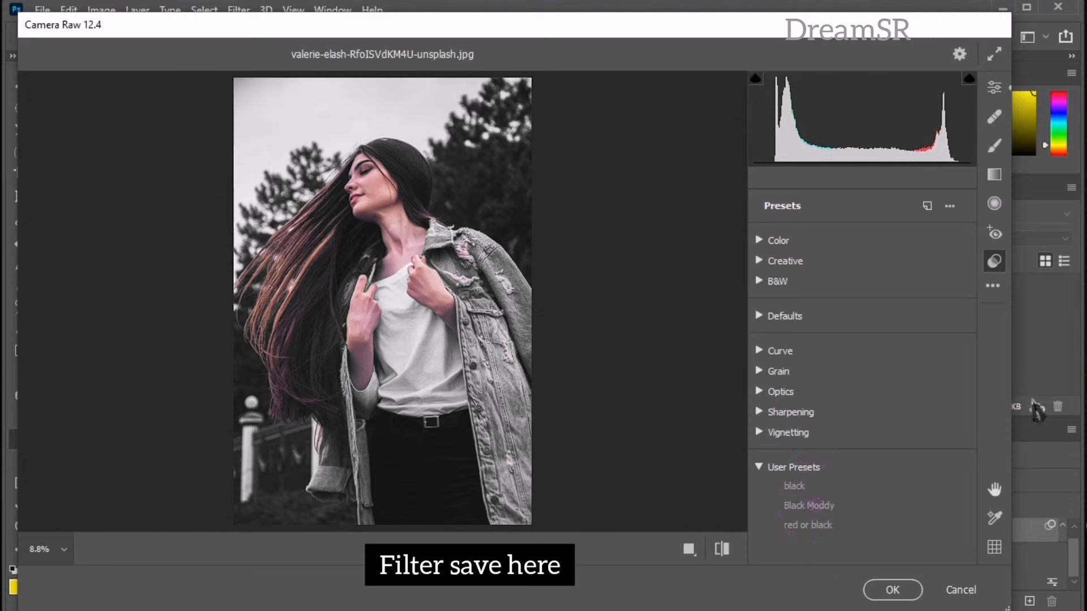
left_click(895, 591)
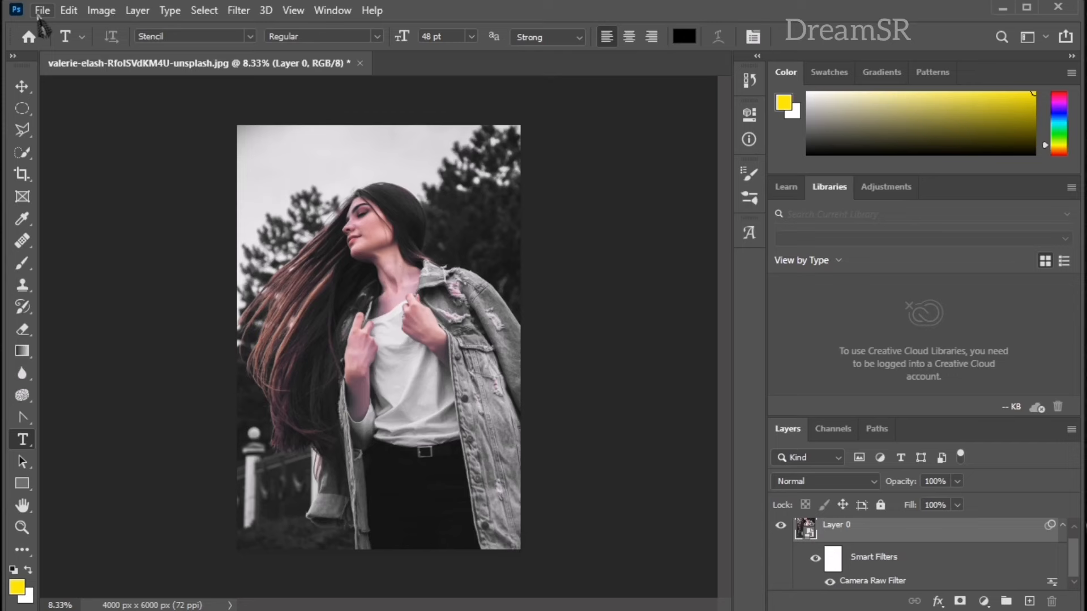
key("ctrl+plus")
key("ctrl+plus")
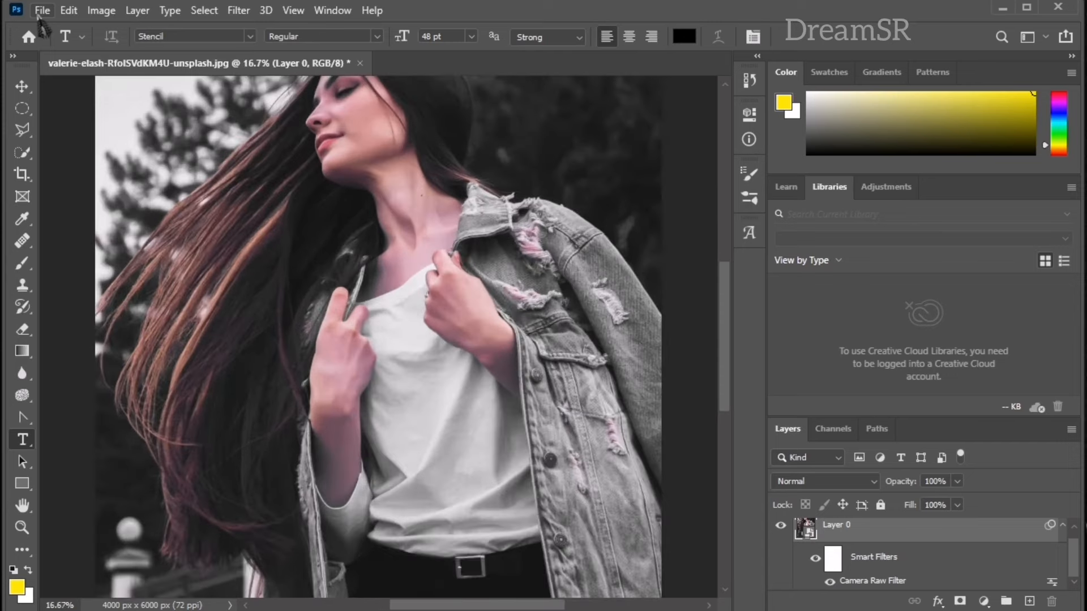
key("ctrl+minus")
key("ctrl+minus")
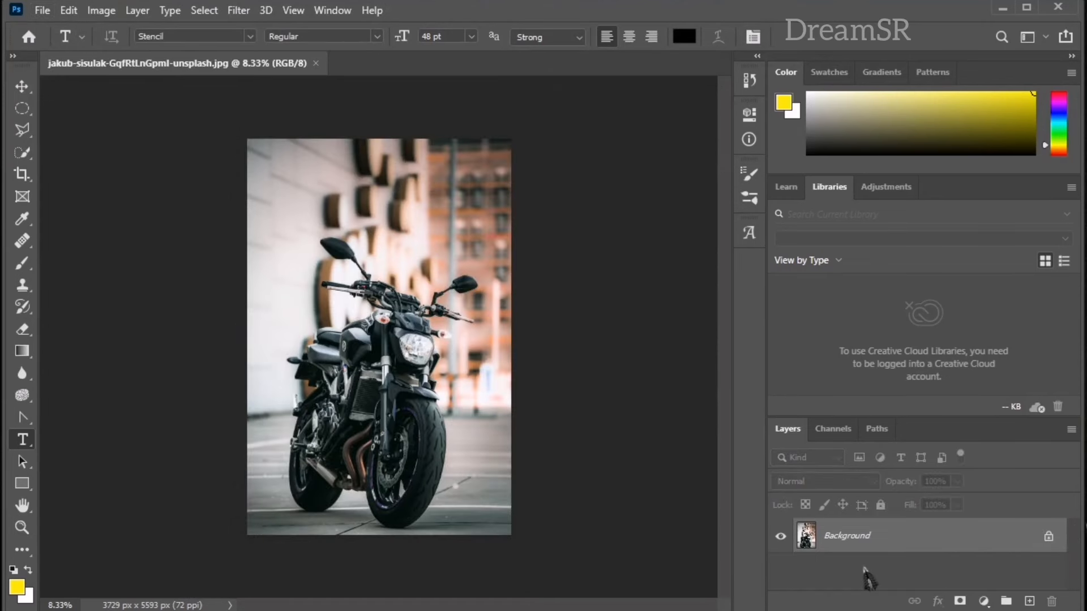
Unlock the motorcycle photo's Background layer and open it in the Camera Raw filter.
left_click(1049, 536)
right_click(1048, 544)
left_click(1013, 550)
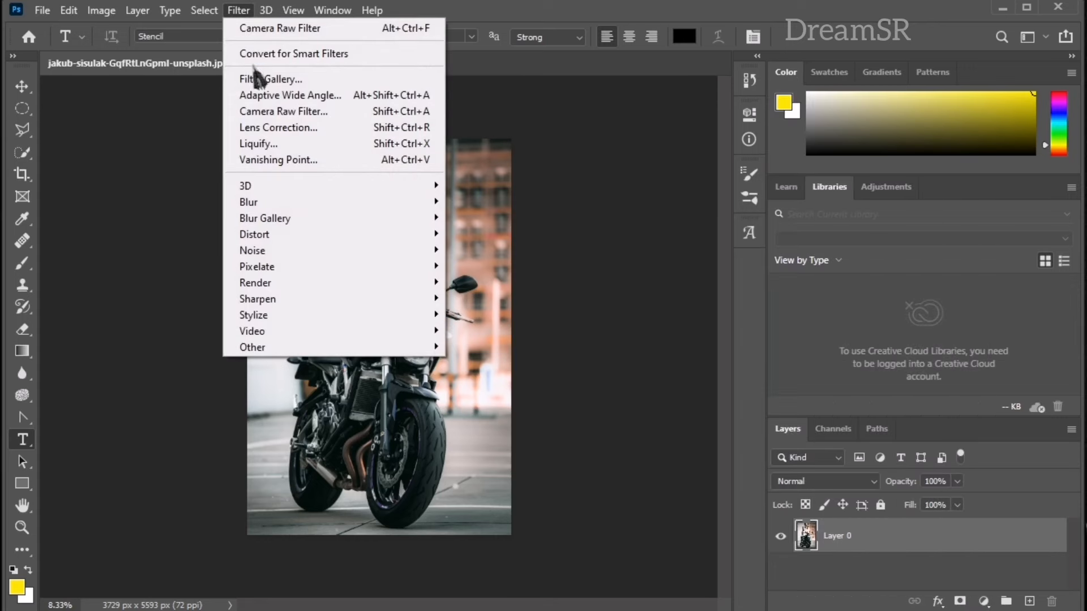
left_click(273, 111)
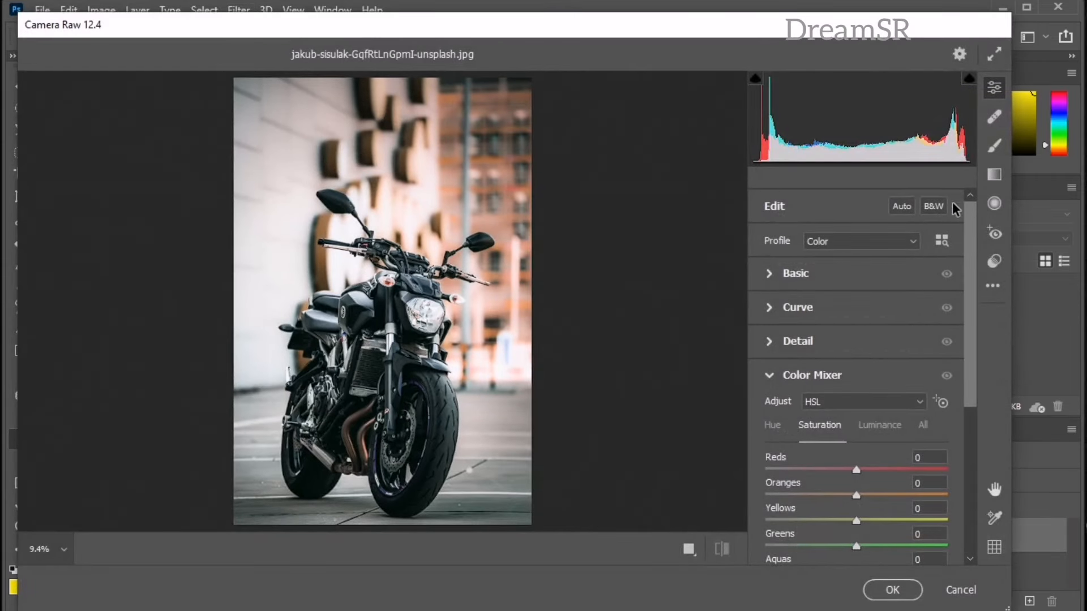
Apply the "Black Moddy" user preset to the motorcycle photo and commit the filter after comparing with the default settings.
left_click(994, 260)
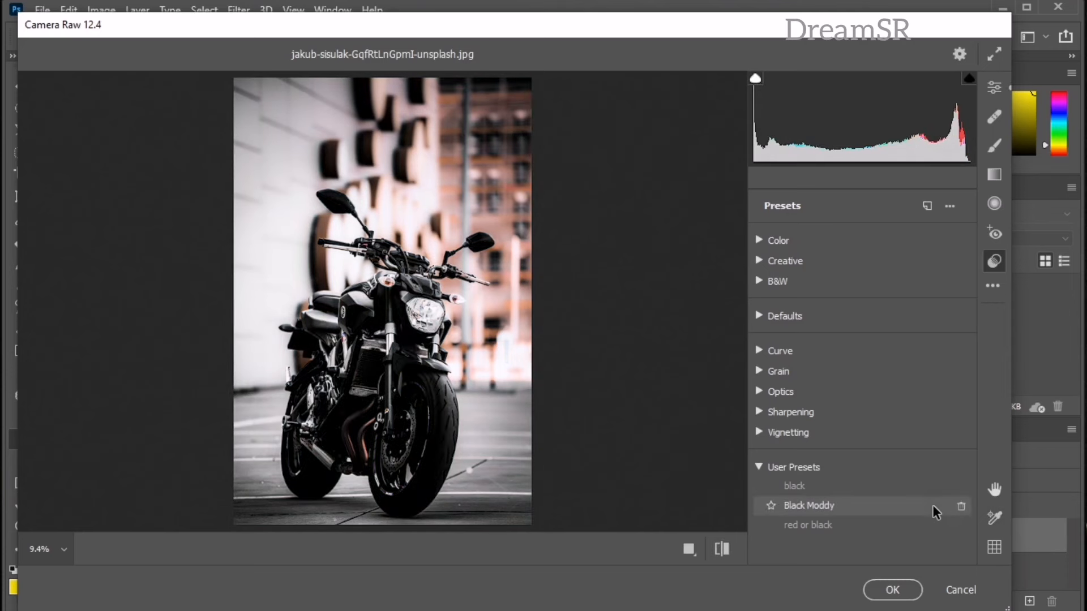
left_click(885, 506)
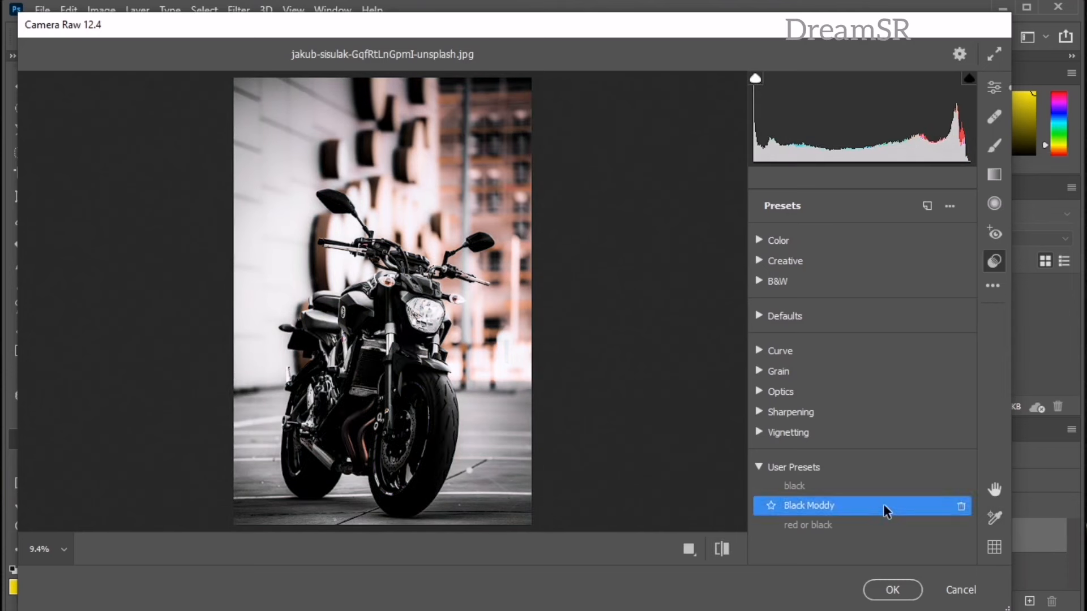
left_click(721, 548)
left_click(721, 549)
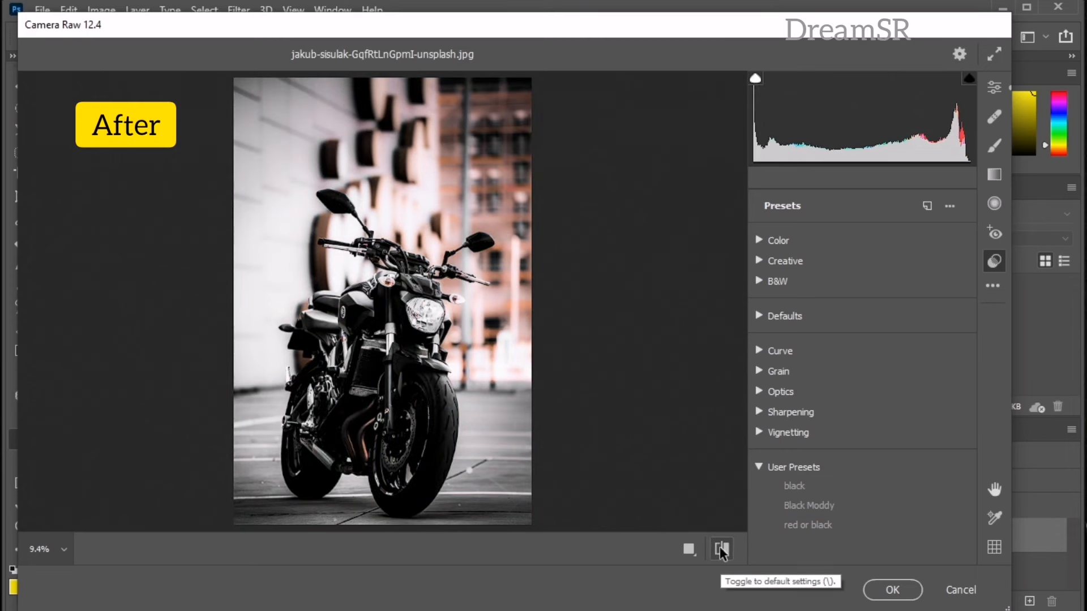
left_click(885, 592)
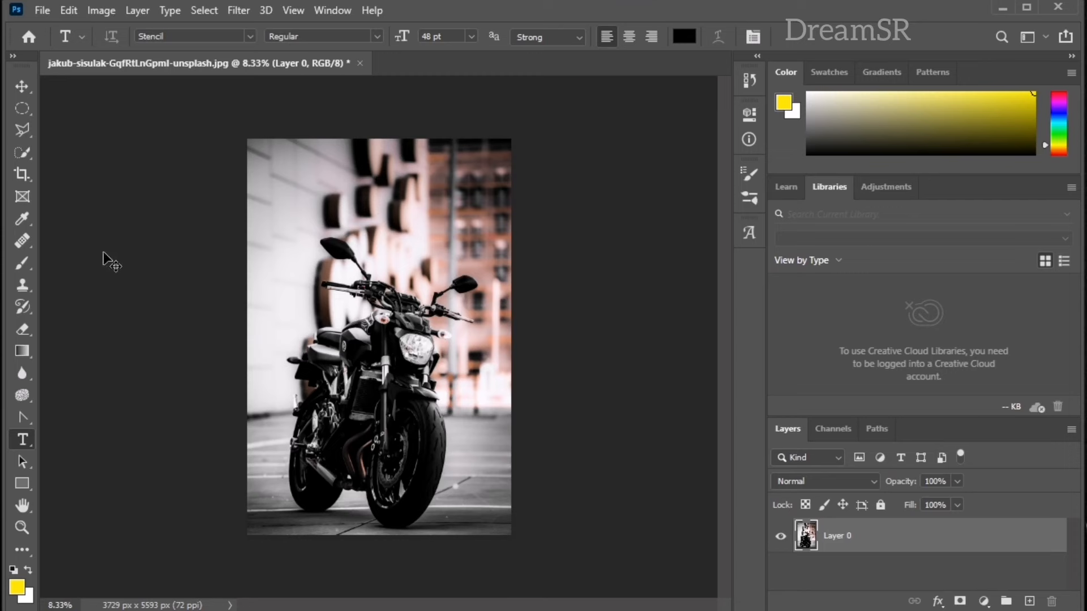
key("ctrl+plus")
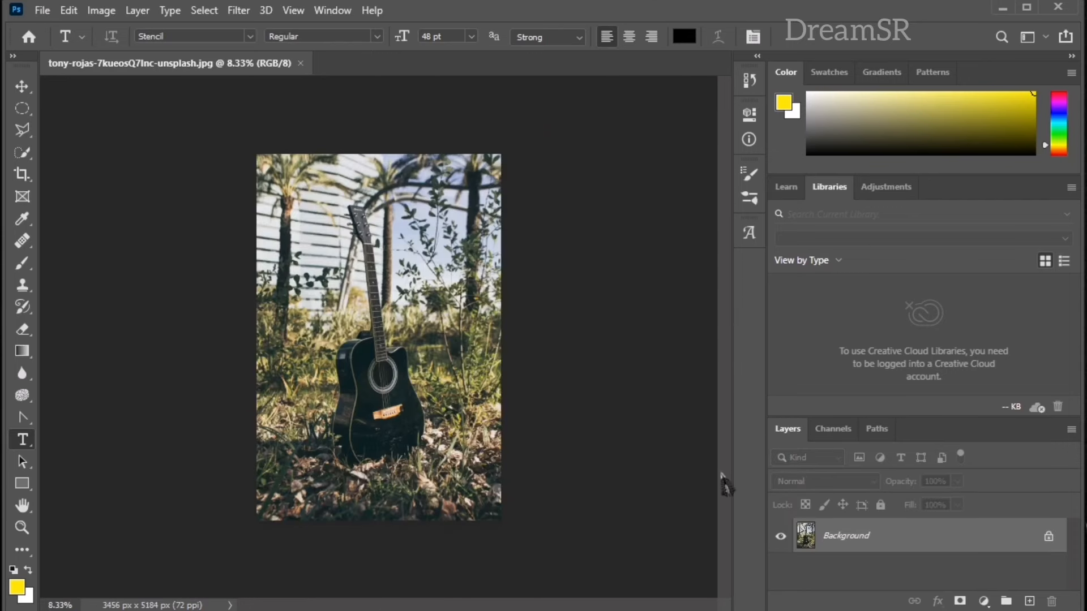
Unlock the guitar photo's Background layer and open it in the Camera Raw filter.
left_click(1048, 536)
left_click(238, 10)
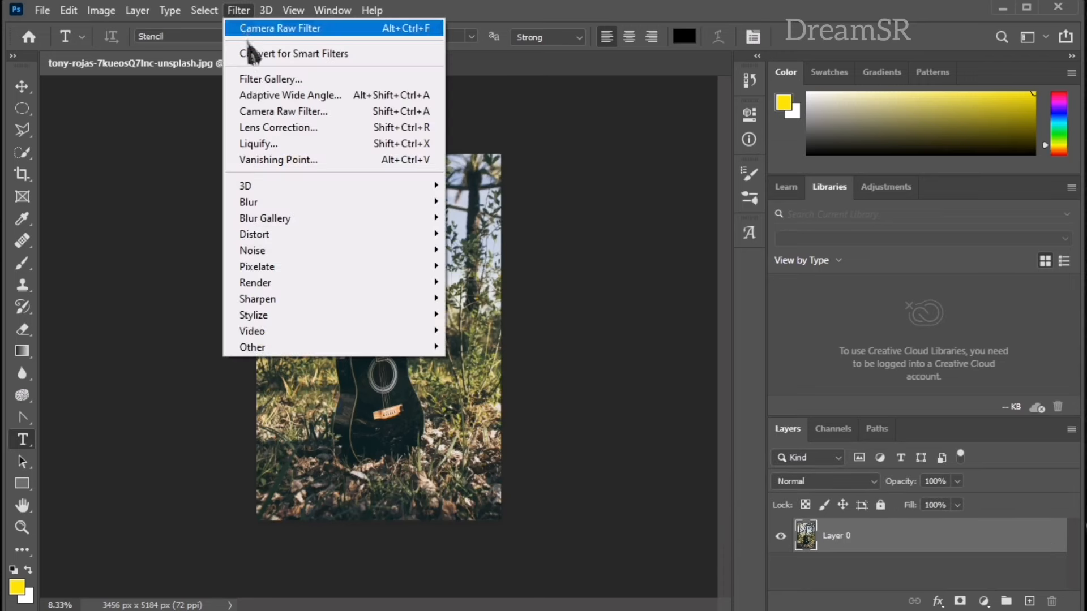
left_click(276, 113)
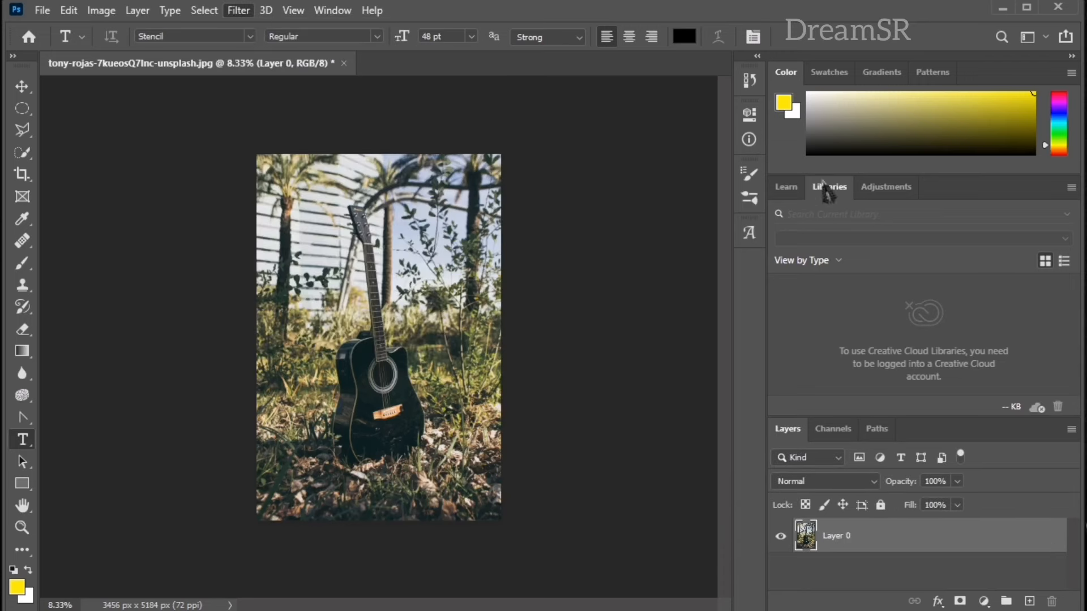
Apply the "Black Moddy" user preset to the guitar photo and commit the filter after comparing with the default settings.
left_click(994, 261)
left_click(928, 508)
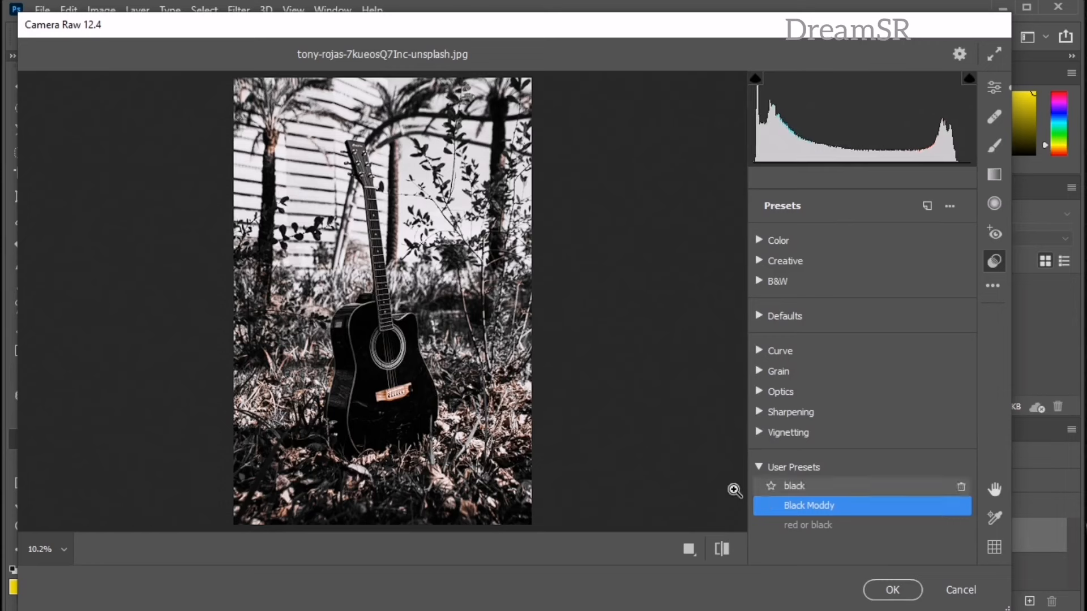
left_click(722, 552)
left_click(722, 549)
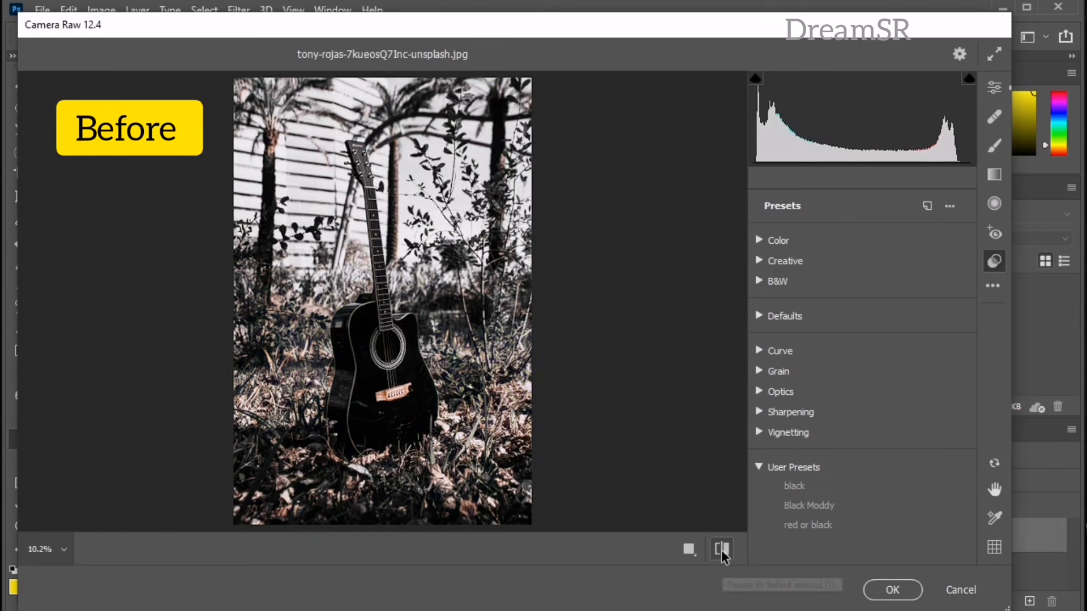
left_click(721, 550)
left_click(721, 550)
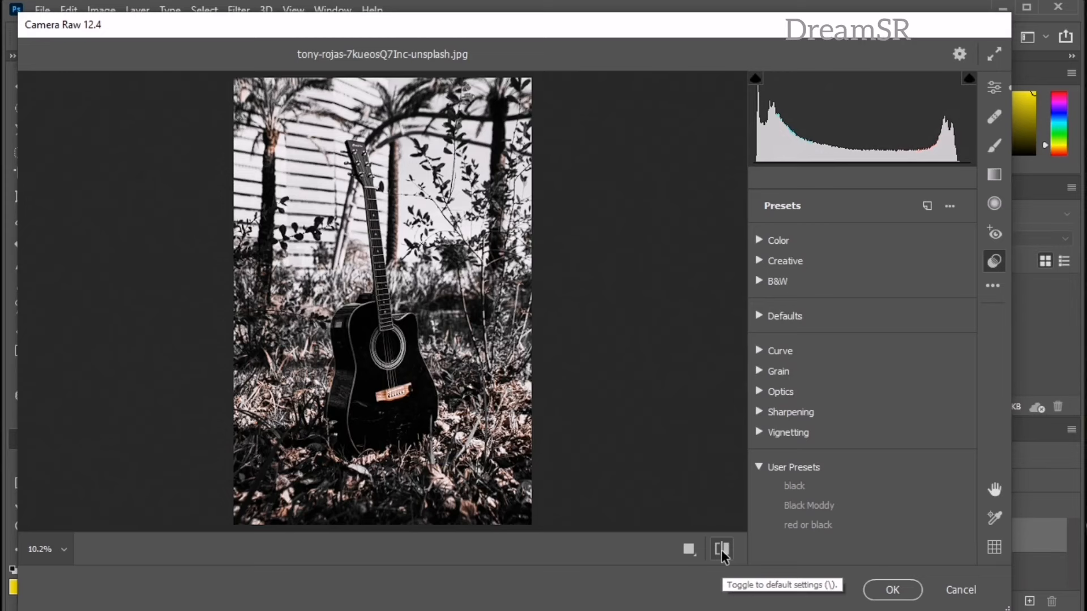
left_click(889, 594)
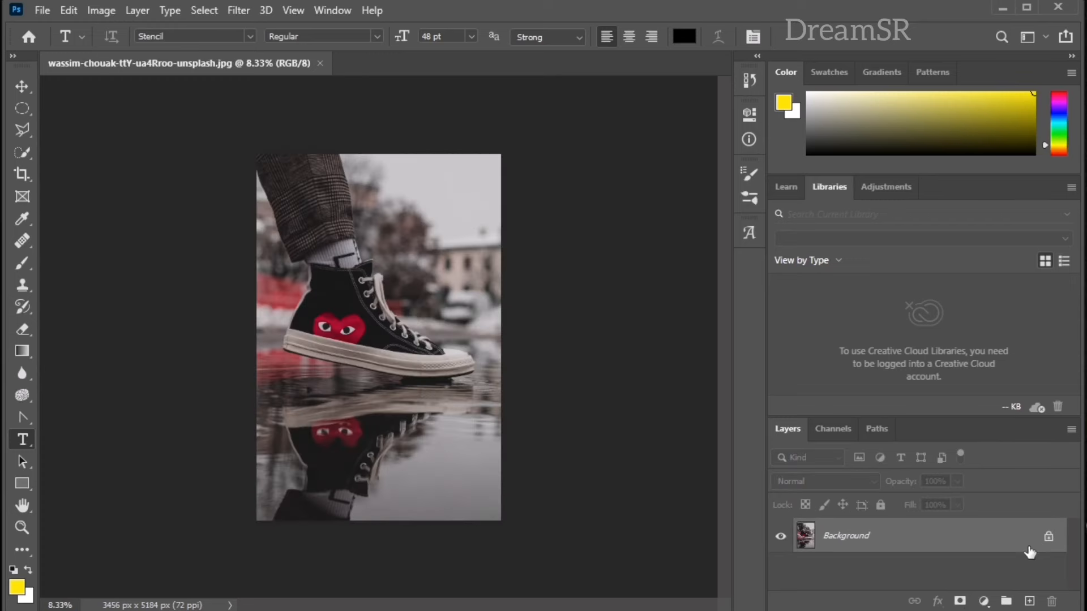
Unlock the sneaker photo's Background layer and open it in the Camera Raw filter.
left_click(1049, 536)
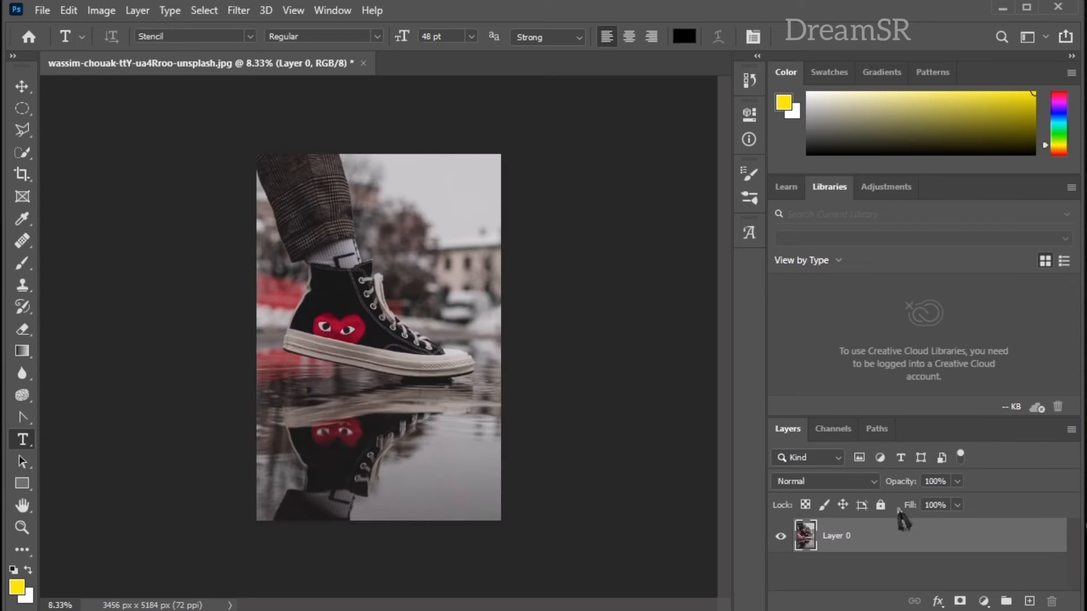
left_click(238, 11)
left_click(293, 110)
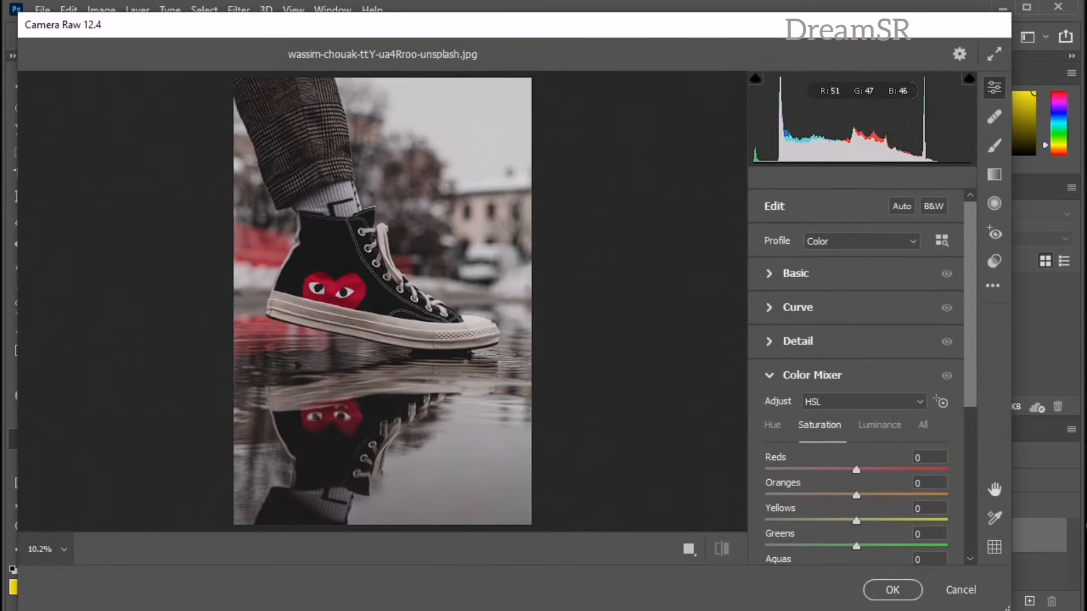
Apply the "Black Moddy" user preset to the sneaker photo and commit the filter after comparing with the default settings.
left_click(994, 261)
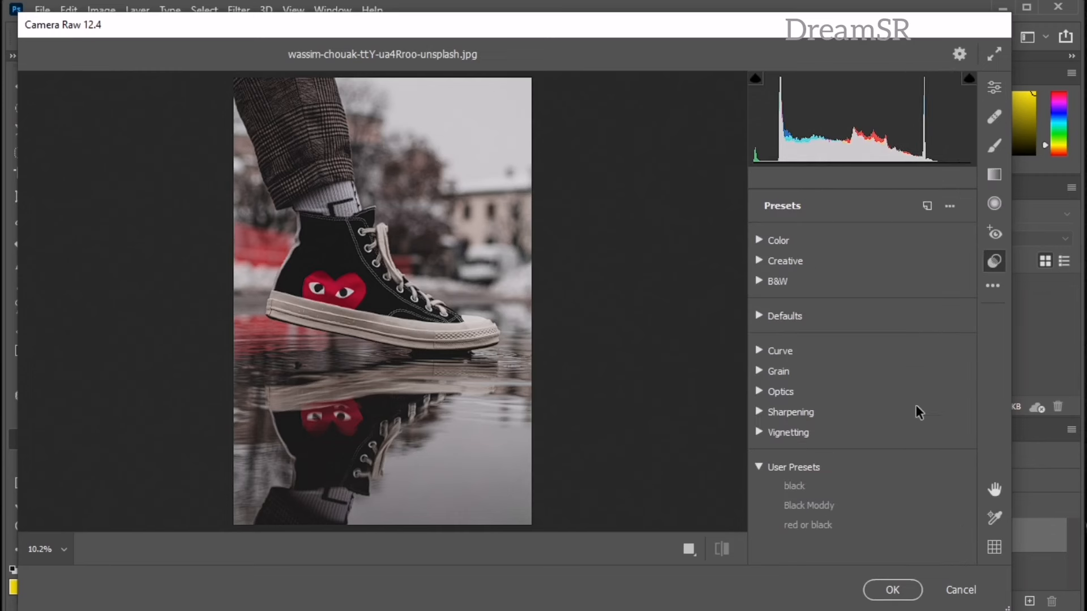
left_click(869, 511)
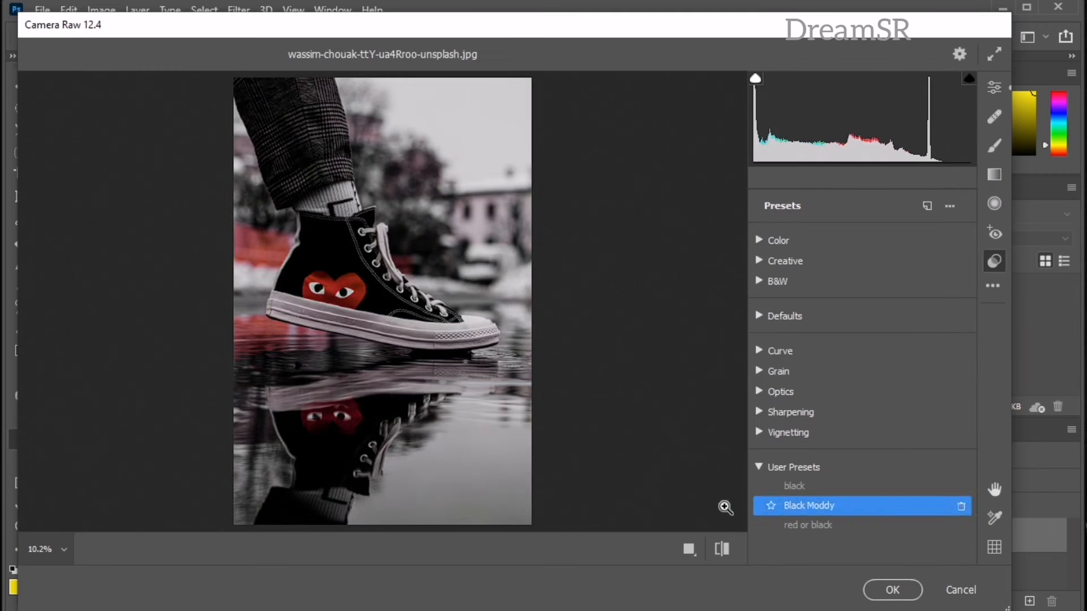
left_click(723, 548)
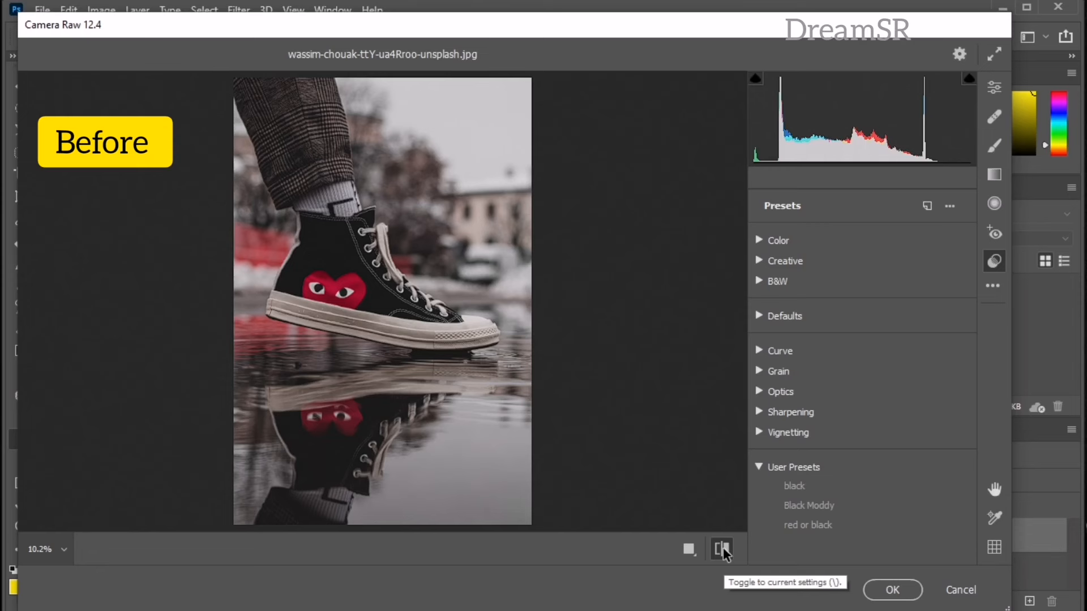
left_click(722, 549)
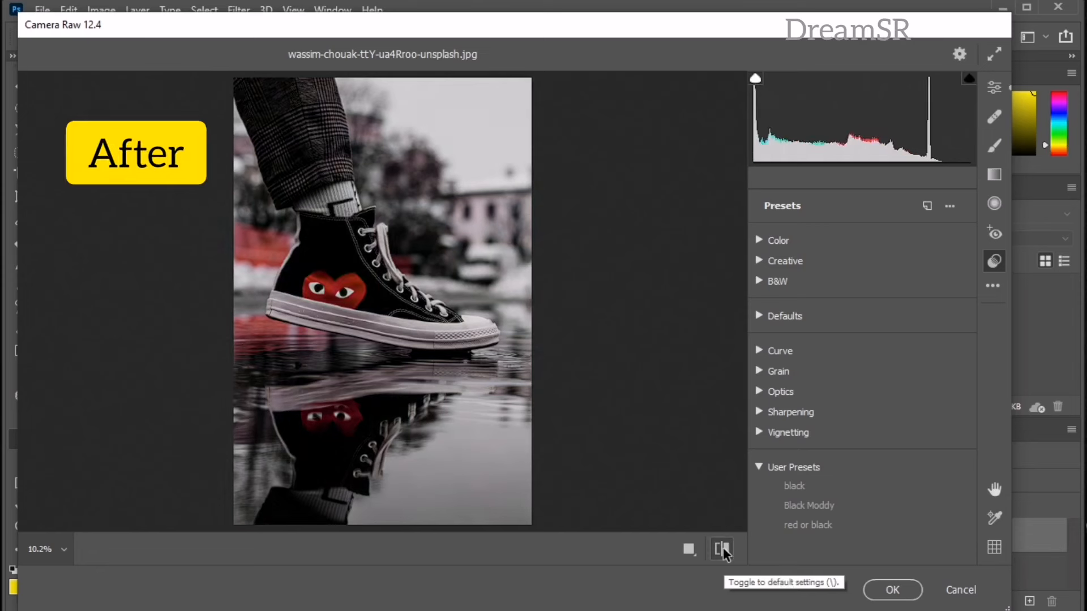
left_click(892, 589)
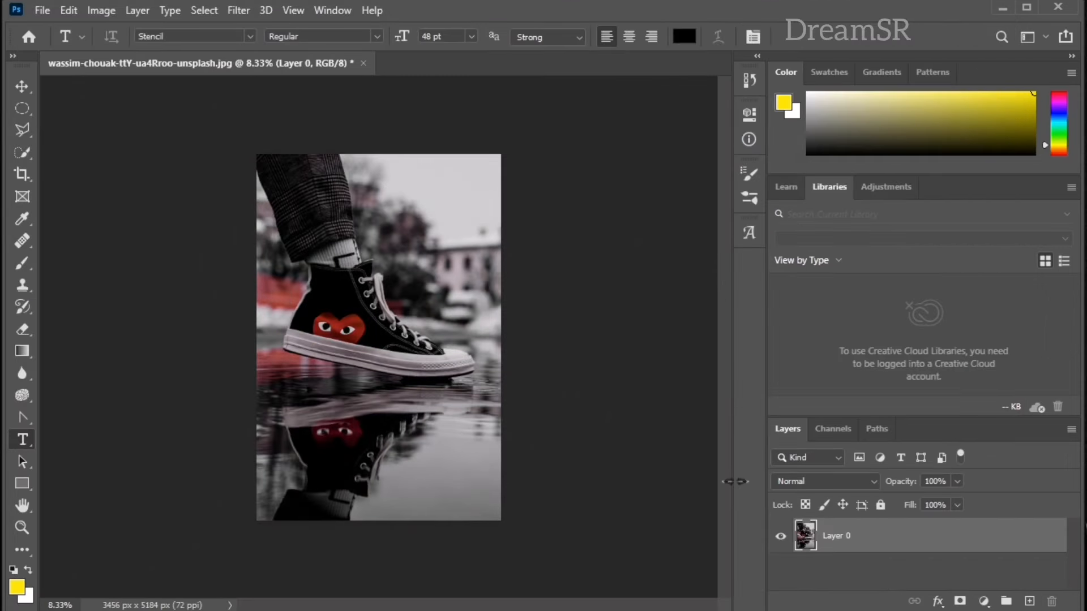
key("ctrl+plus")
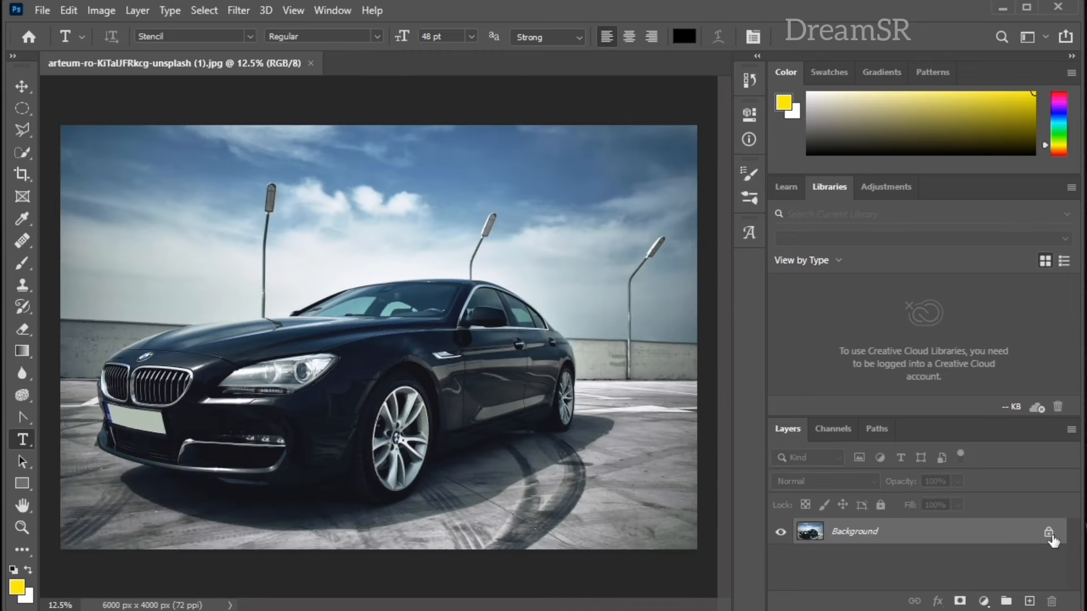
Unlock the car photo's Background layer and open it in the Camera Raw filter.
left_click(1052, 535)
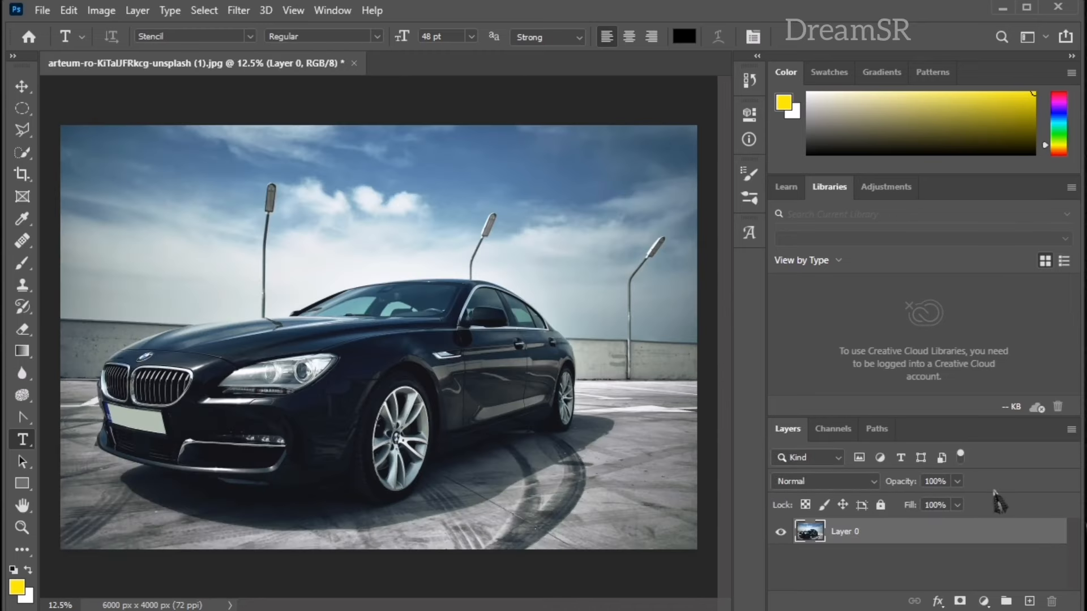
left_click(243, 10)
left_click(287, 111)
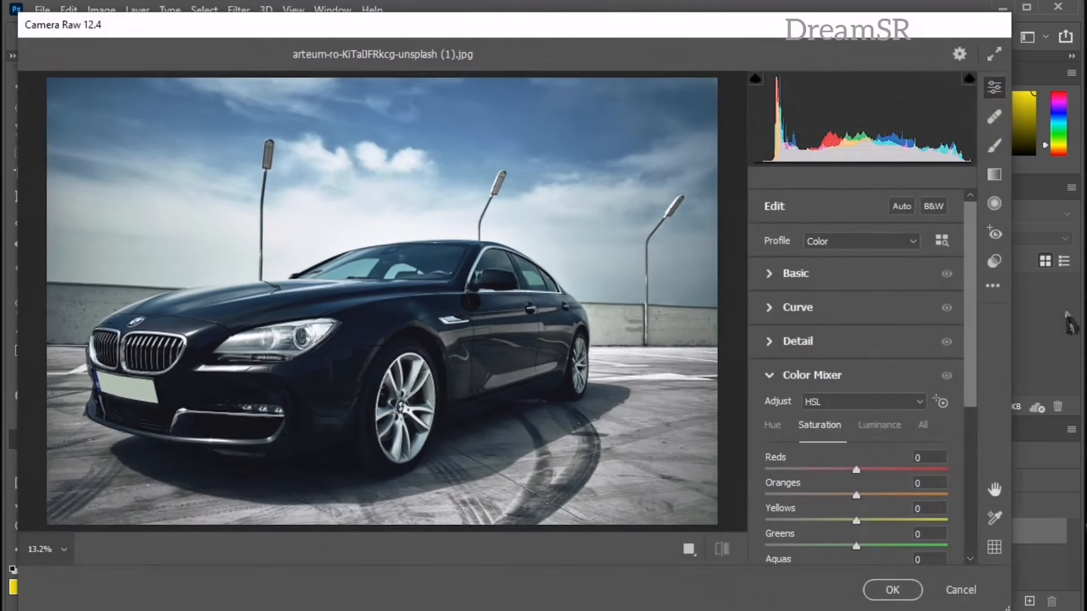
Apply the "Black Moddy" user preset to the car photo and commit the filter after comparing with the default settings.
left_click(995, 261)
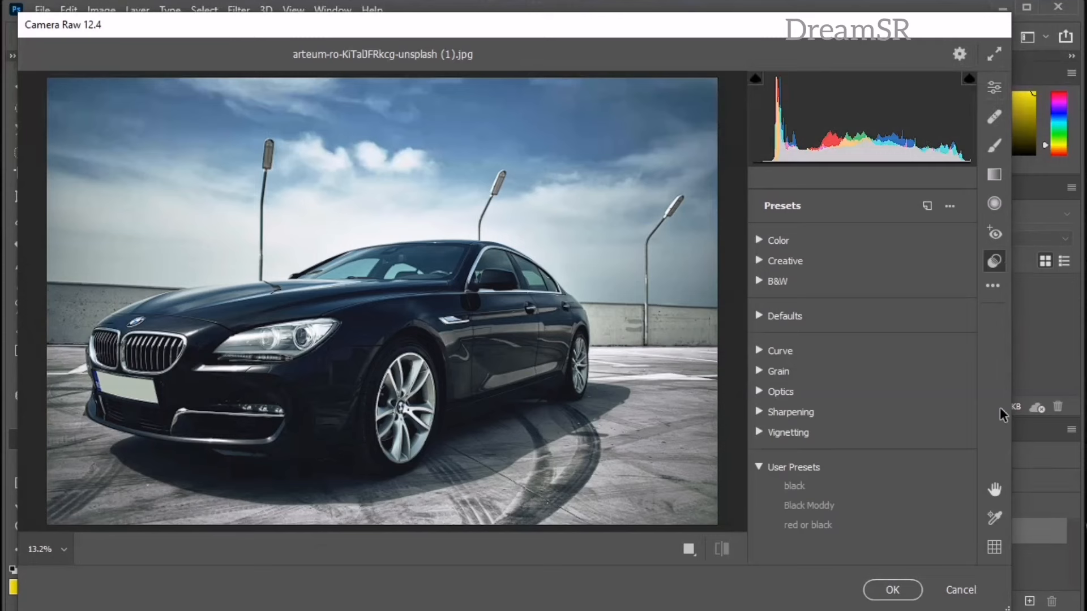
left_click(898, 501)
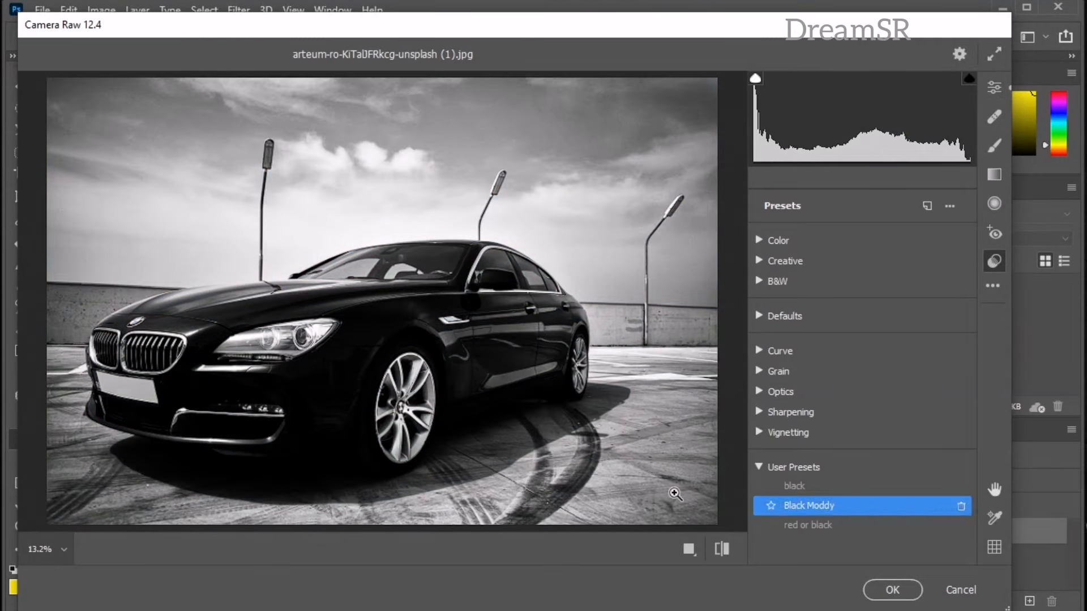
left_click(729, 549)
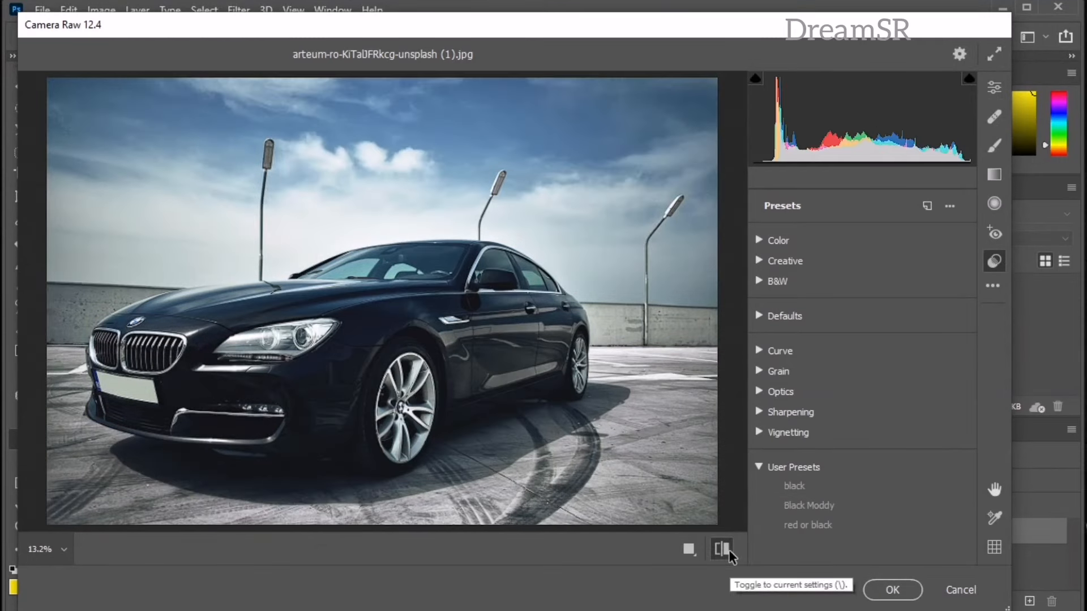
left_click(728, 549)
left_click(893, 590)
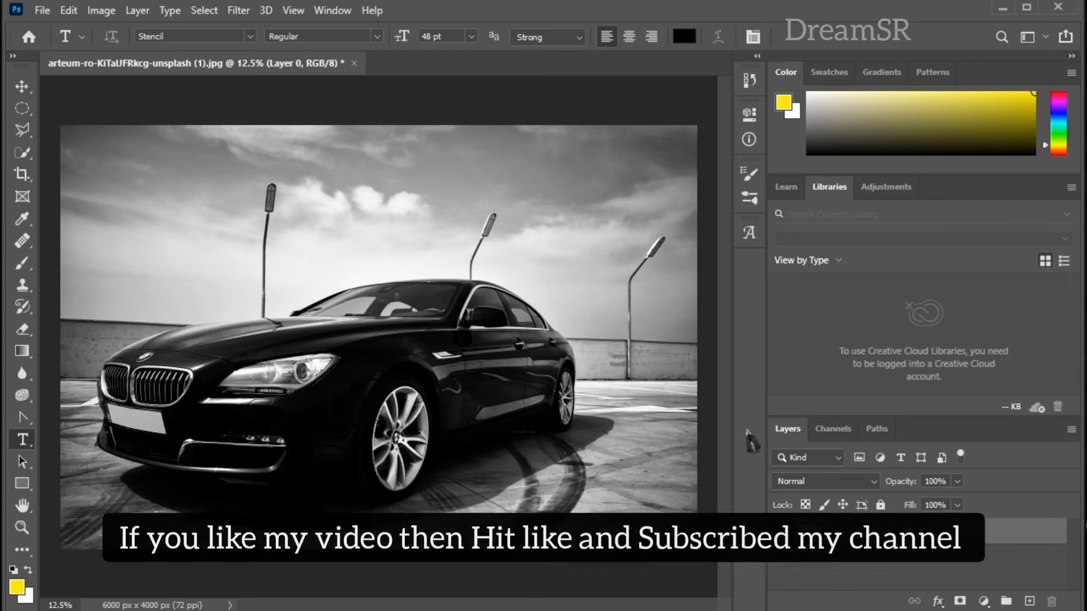